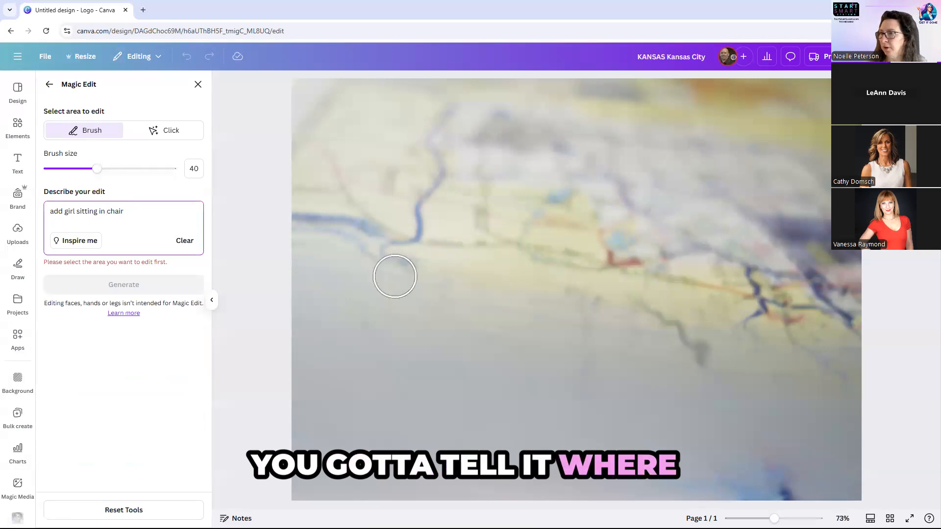
# Brush the map photo's upper-right area as the Magic Edit region, keeping the prompt 'add girl sitting in chair'.
pyautogui.click(173, 131)
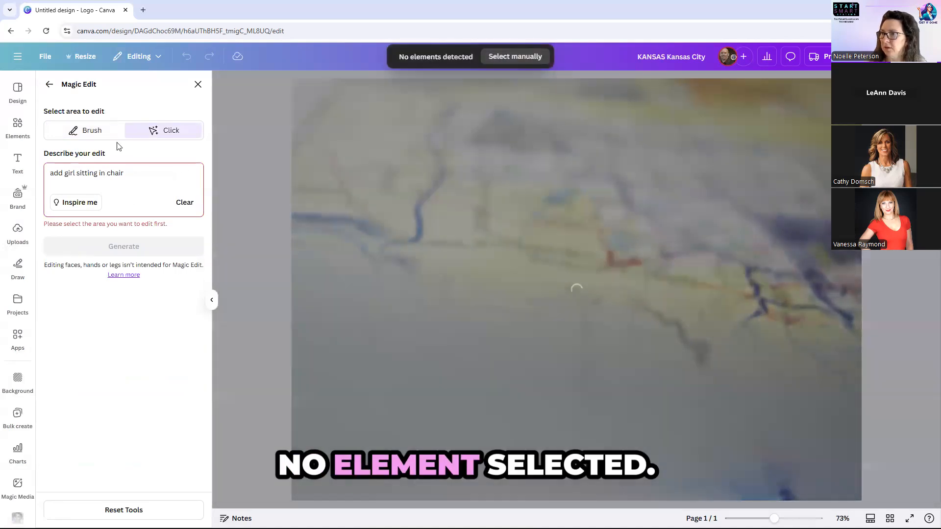
pyautogui.click(96, 131)
pyautogui.moveTo(557, 149)
pyautogui.mouseDown()
pyautogui.moveTo(588, 180)
pyautogui.moveTo(730, 232)
pyautogui.moveTo(619, 156)
pyautogui.moveTo(679, 140)
pyautogui.moveTo(641, 140)
pyautogui.moveTo(695, 169)
pyautogui.moveTo(608, 146)
pyautogui.moveTo(593, 122)
pyautogui.mouseUp()
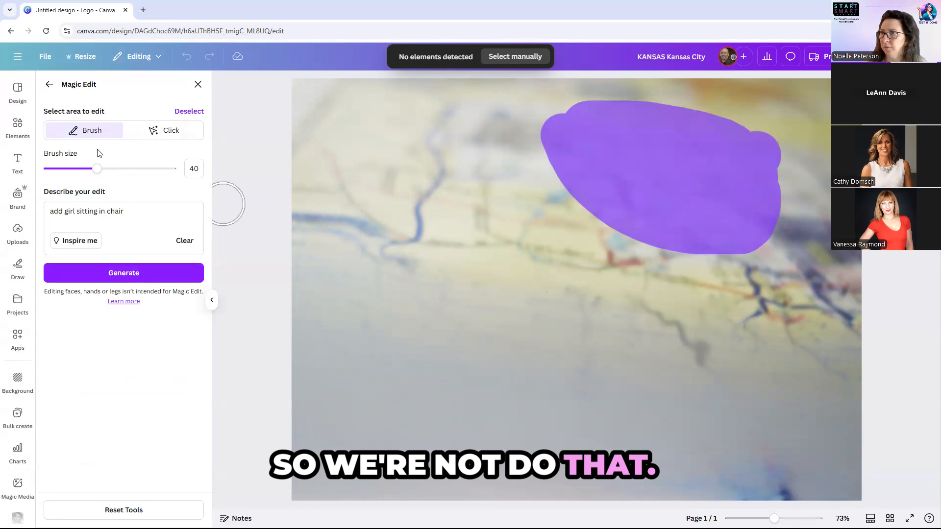
pyautogui.click(97, 213)
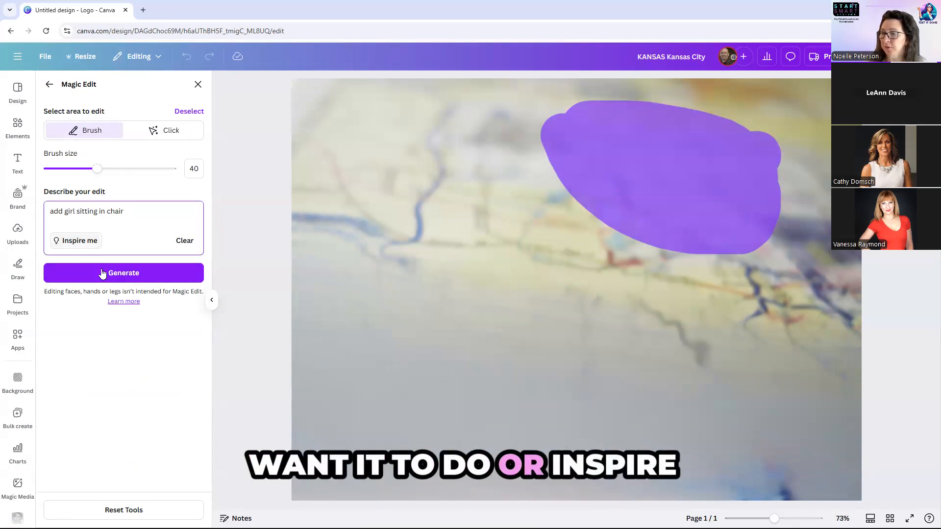
# Generate Magic Edit results and apply the fourth one, a girl in a grey armchair.
pyautogui.click(123, 273)
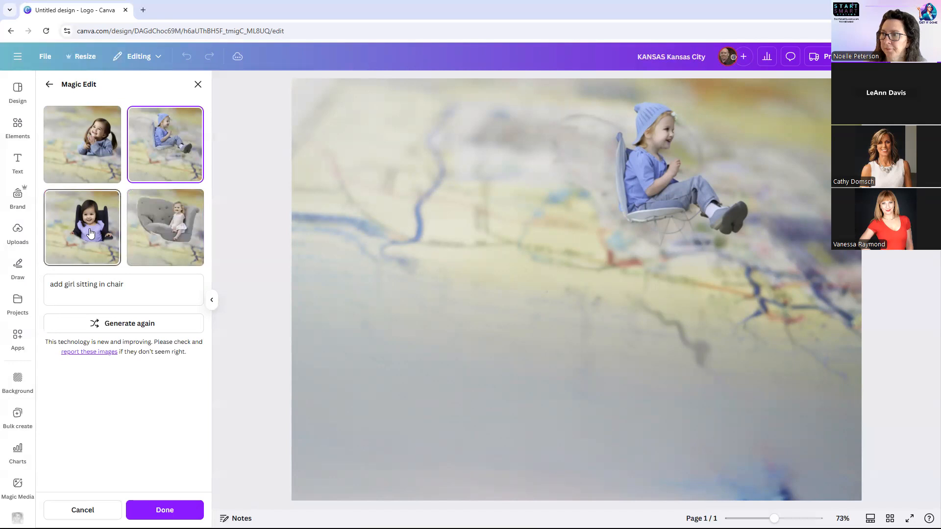
pyautogui.click(185, 240)
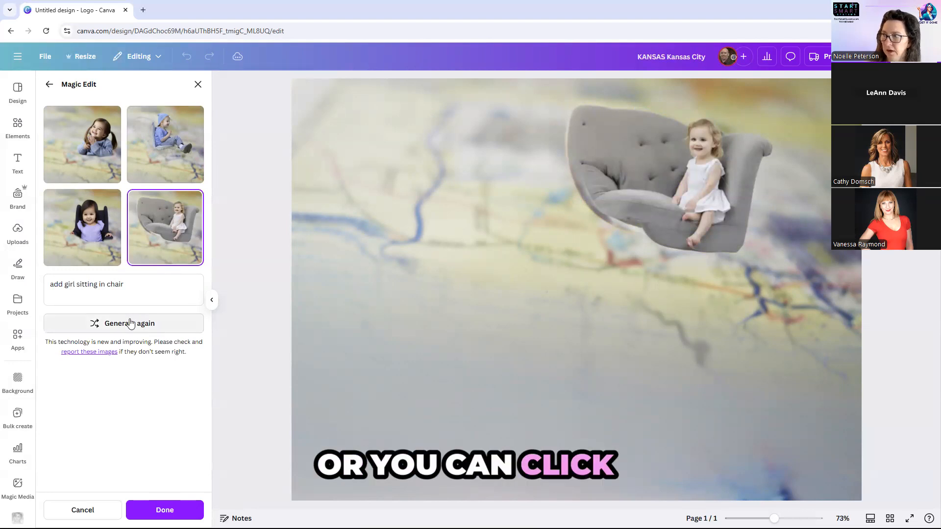
pyautogui.click(164, 510)
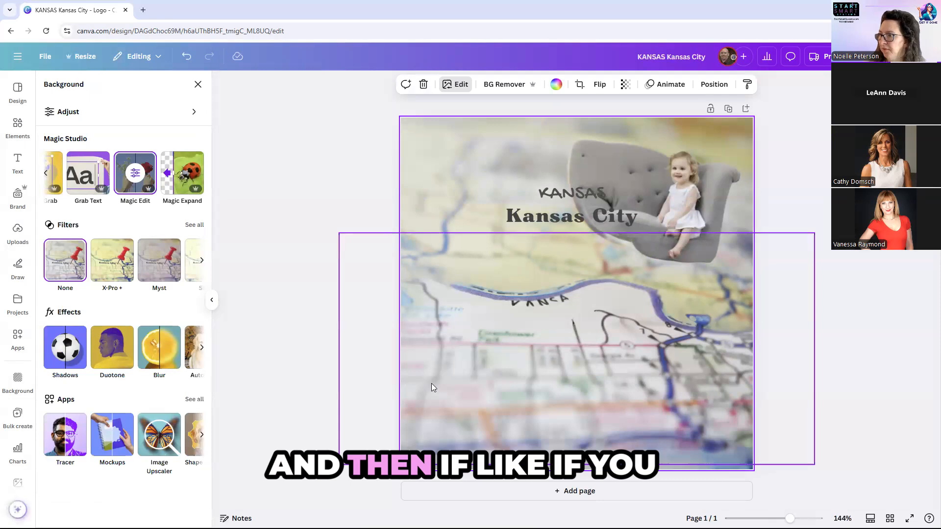
# Detach the map photo from the page background and delete the leftover background map.
pyautogui.rightClick(420, 196)
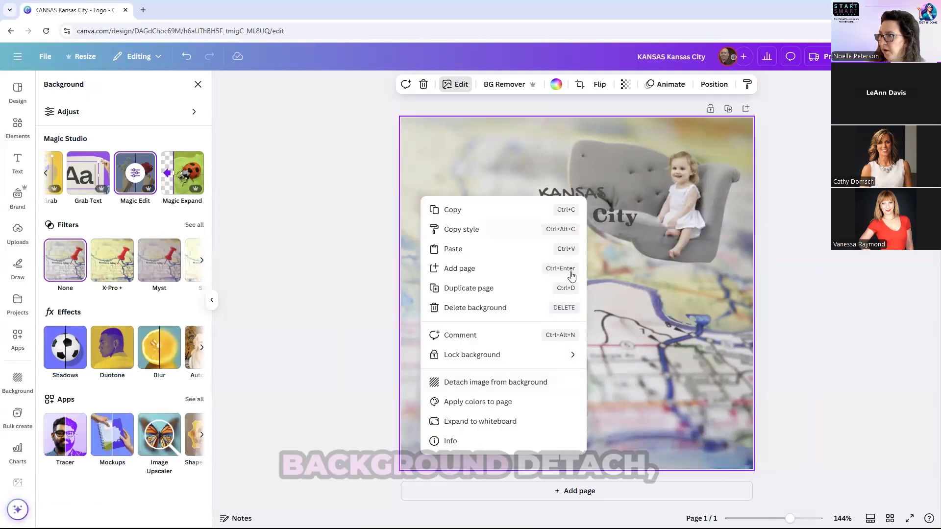
pyautogui.click(508, 384)
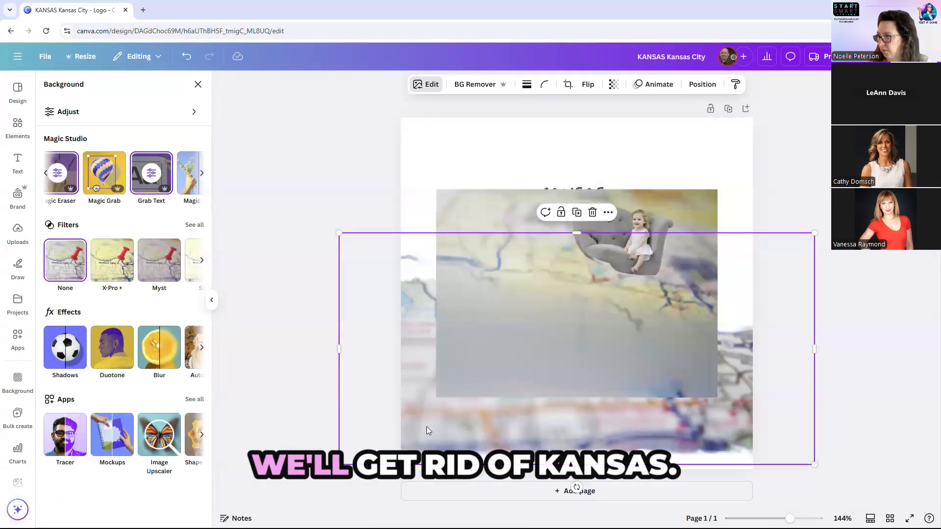
pyautogui.press('Delete')
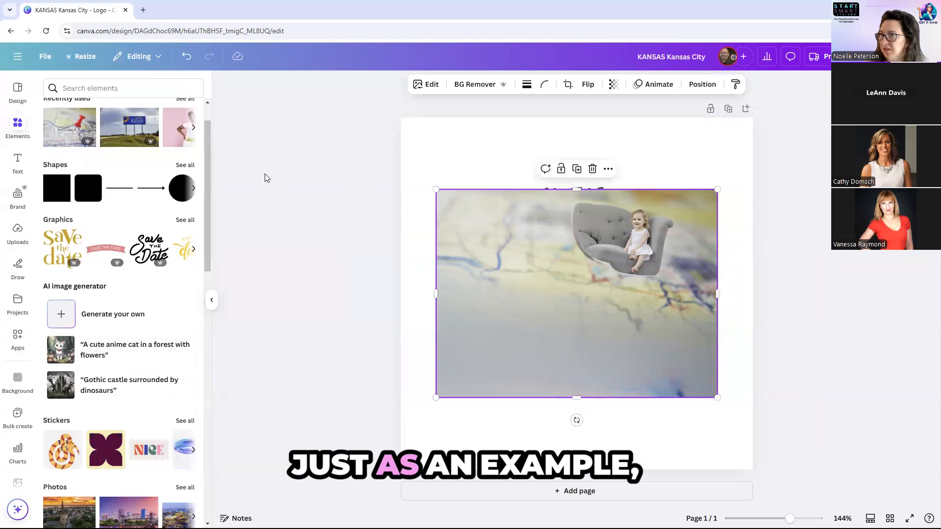
# Bring up Magic Expand's size options for the detached map photo.
pyautogui.scroll(1, 153, 204)
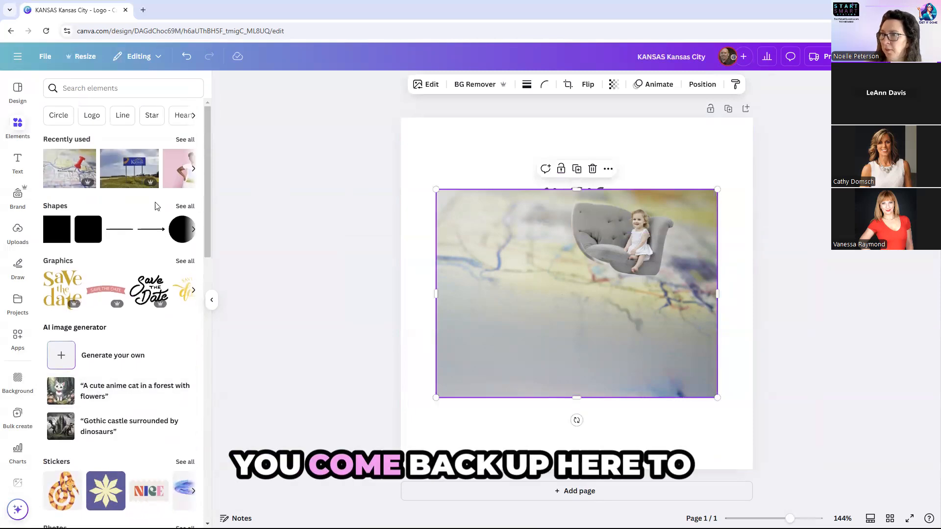
pyautogui.click(426, 84)
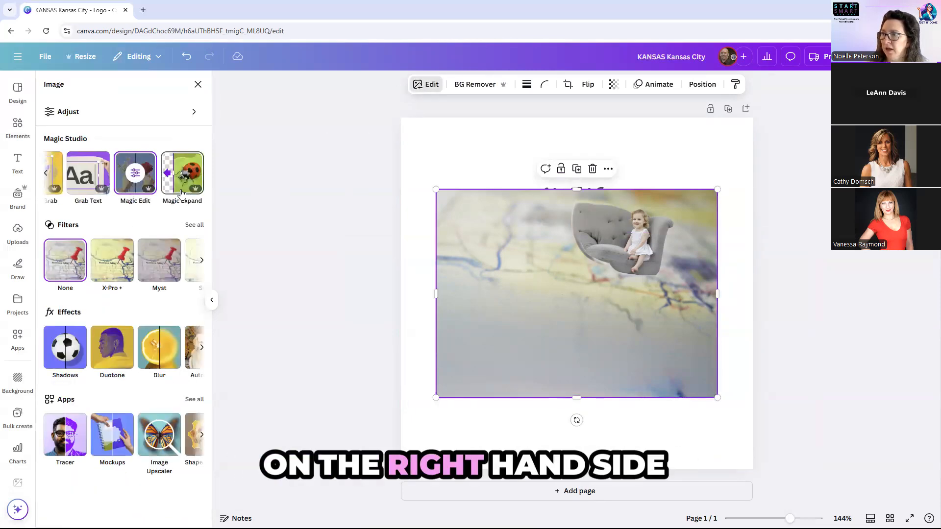
pyautogui.click(181, 194)
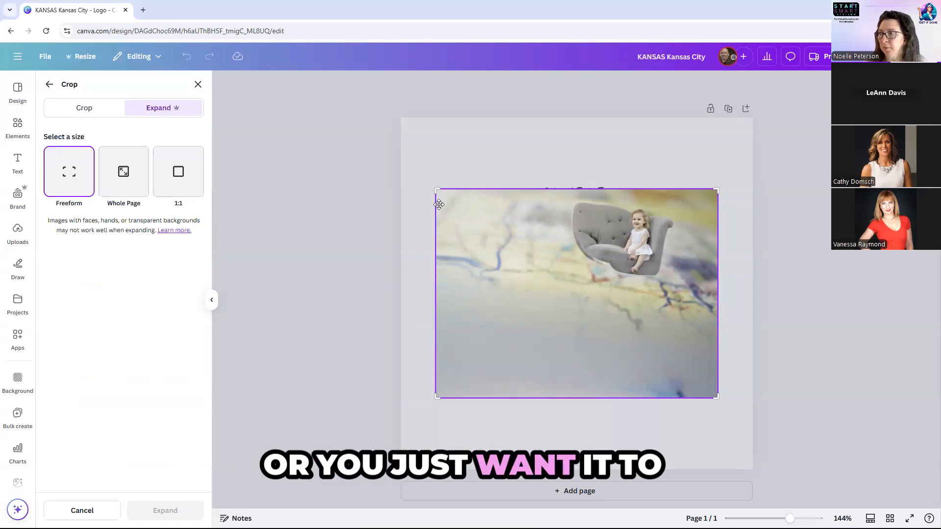
pyautogui.moveTo(435, 193); pyautogui.dragTo(399, 115)
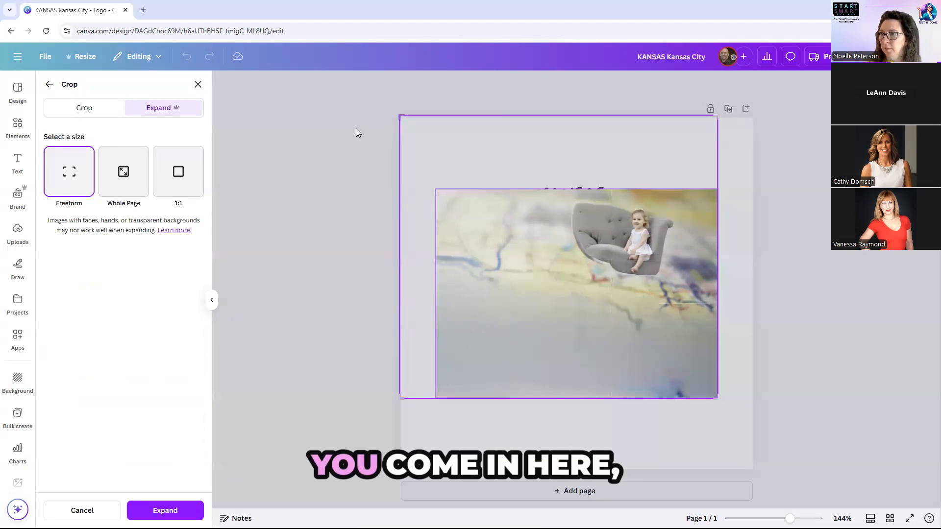
pyautogui.click(178, 507)
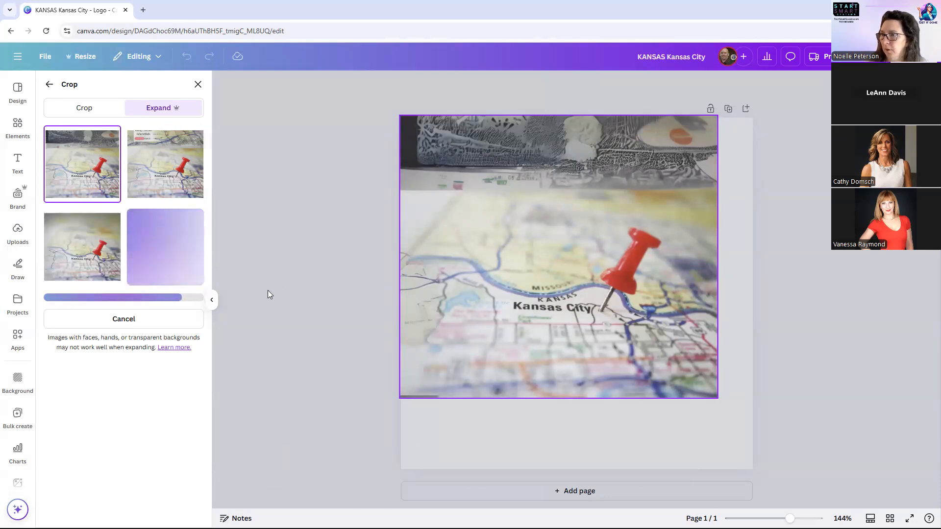
pyautogui.click(175, 323)
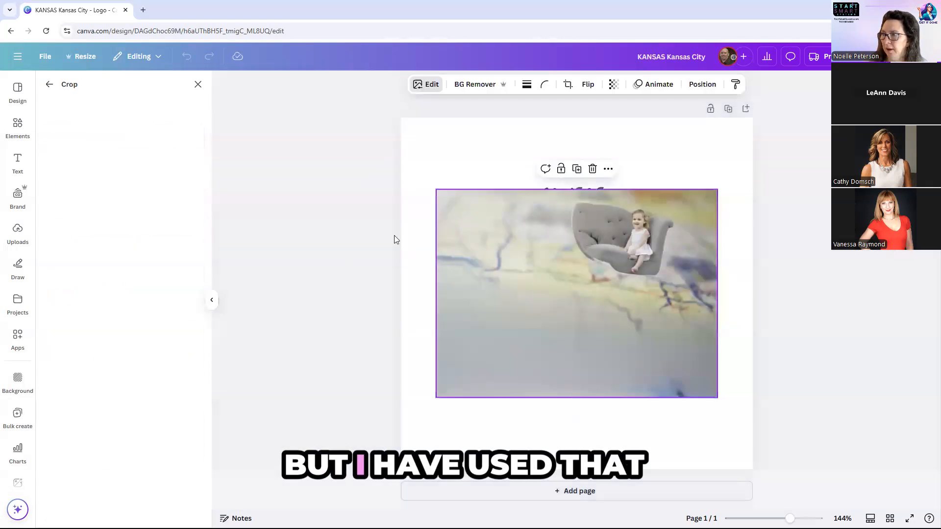
# Delete the map photo and the Kansas City text from the page.
pyautogui.moveTo(393, 230); pyautogui.dragTo(571, 320)
pyautogui.press('Delete')
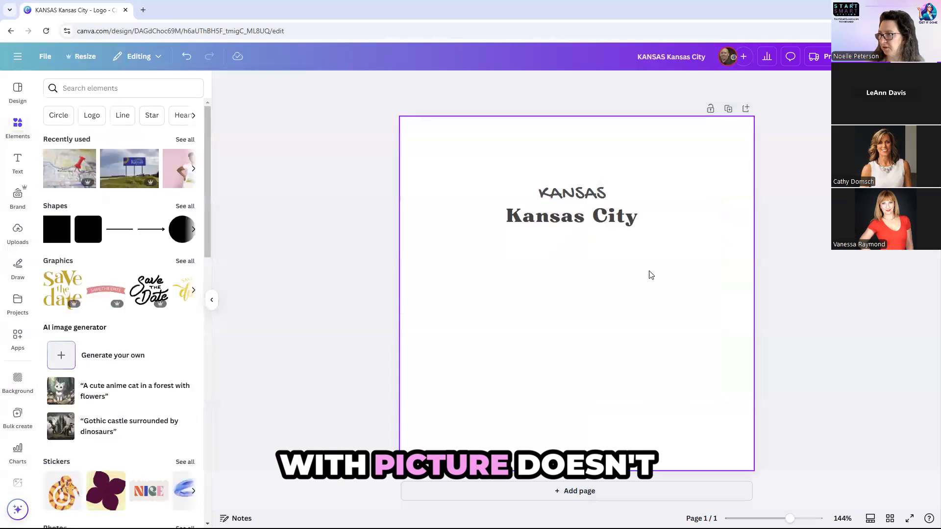
pyautogui.click(588, 227)
pyautogui.press('Delete')
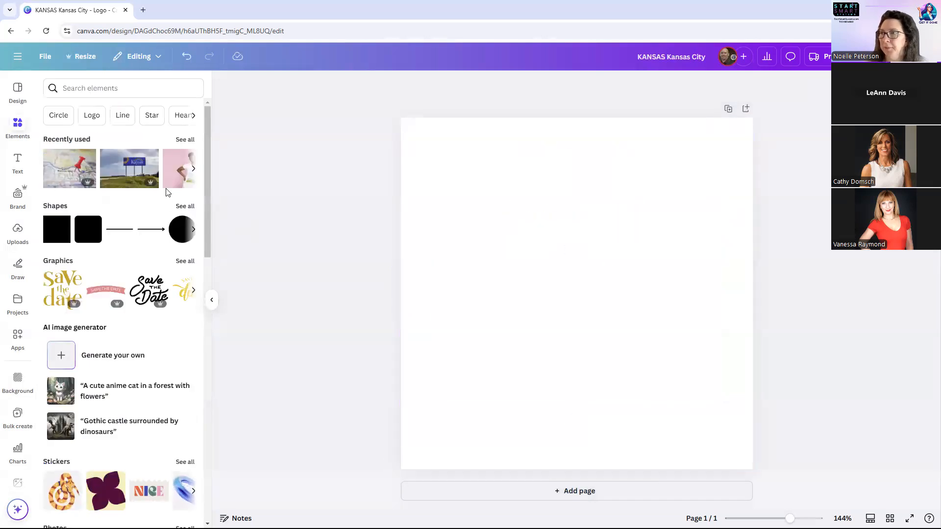
# Add the Kansas welcome-sign photo and size it across the page bottom at 500 × 333.
pyautogui.click(132, 183)
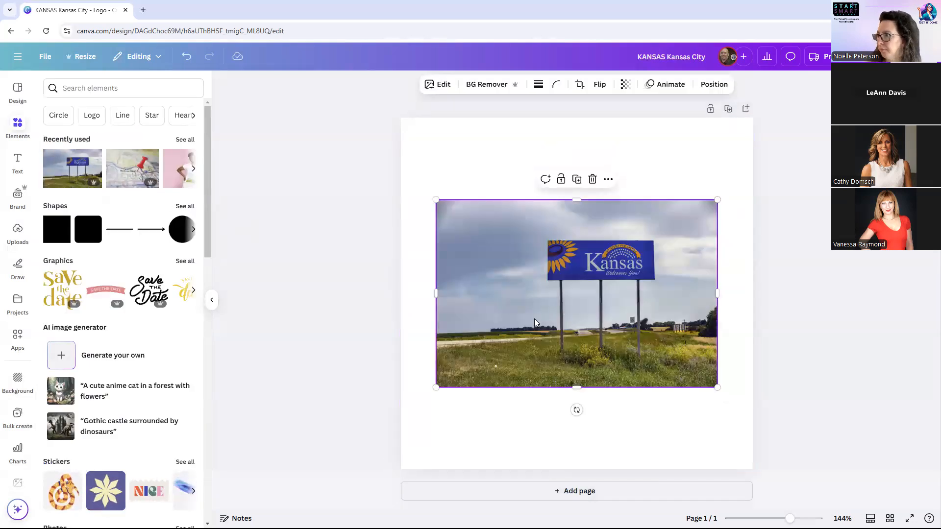
pyautogui.moveTo(534, 322); pyautogui.dragTo(569, 404)
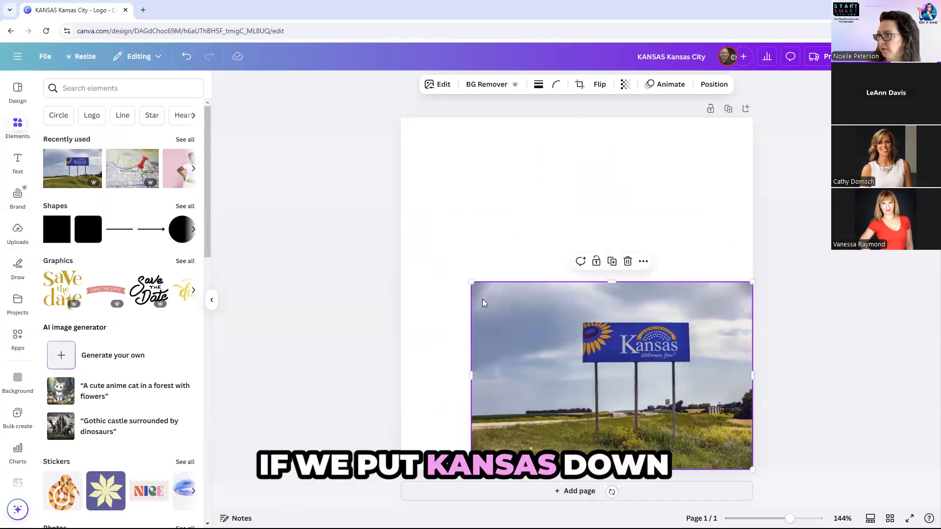
pyautogui.moveTo(455, 277); pyautogui.dragTo(390, 245)
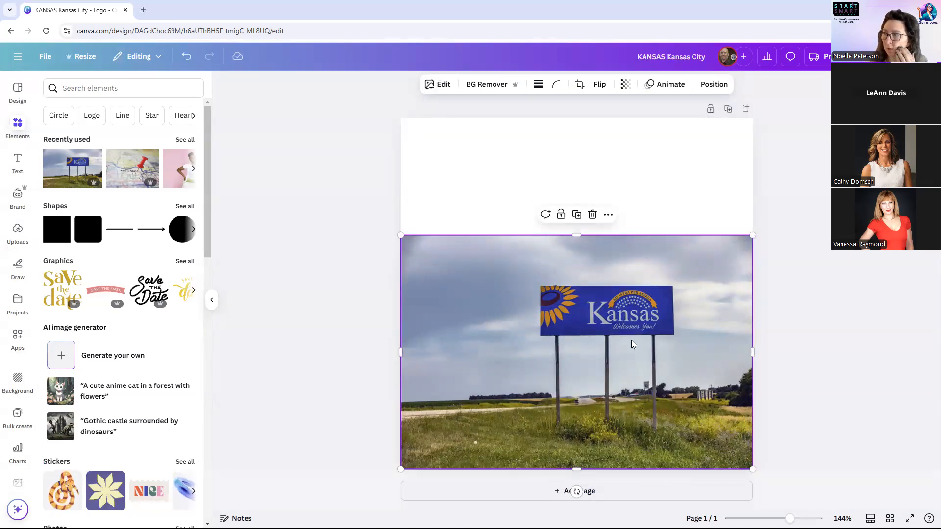
# Bring up Magic Expand for the Kansas sign photo.
pyautogui.click(369, 211)
pyautogui.click(425, 265)
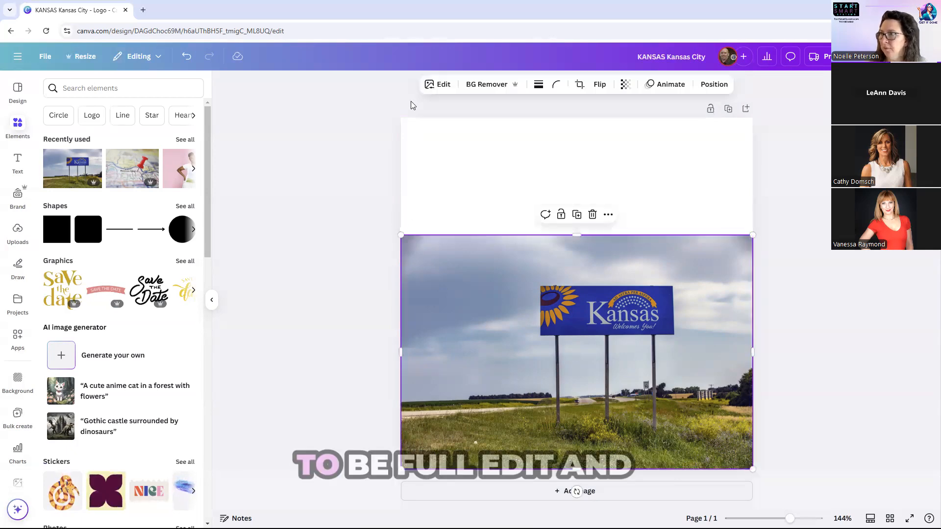
pyautogui.click(441, 85)
pyautogui.click(190, 114)
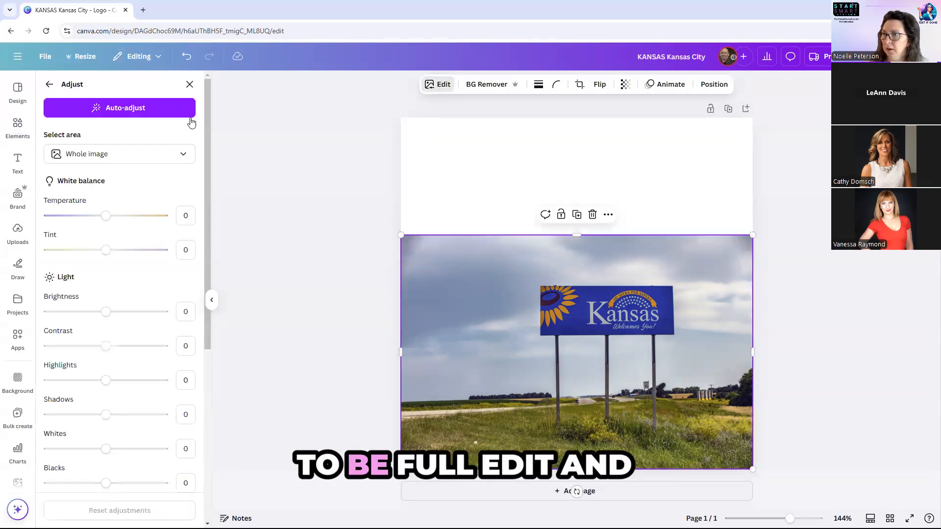
pyautogui.click(49, 85)
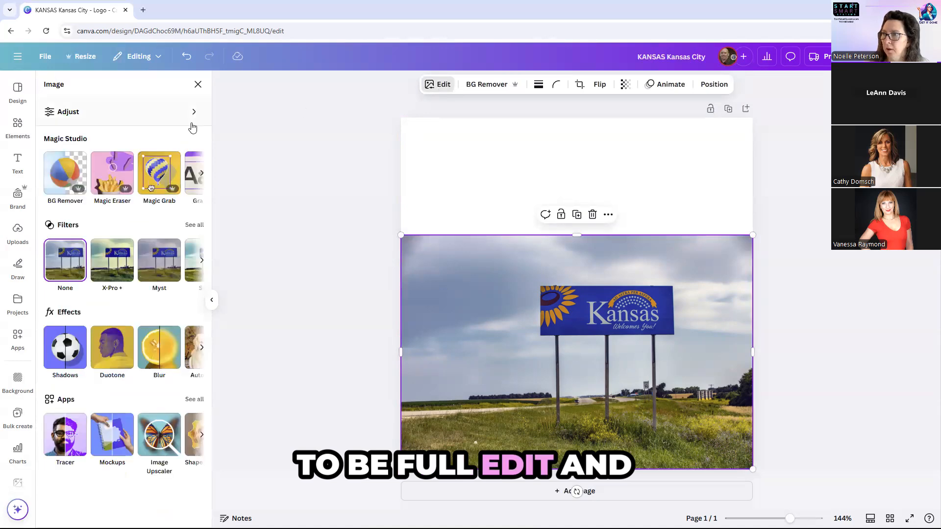
pyautogui.click(202, 173)
pyautogui.click(202, 174)
pyautogui.click(179, 173)
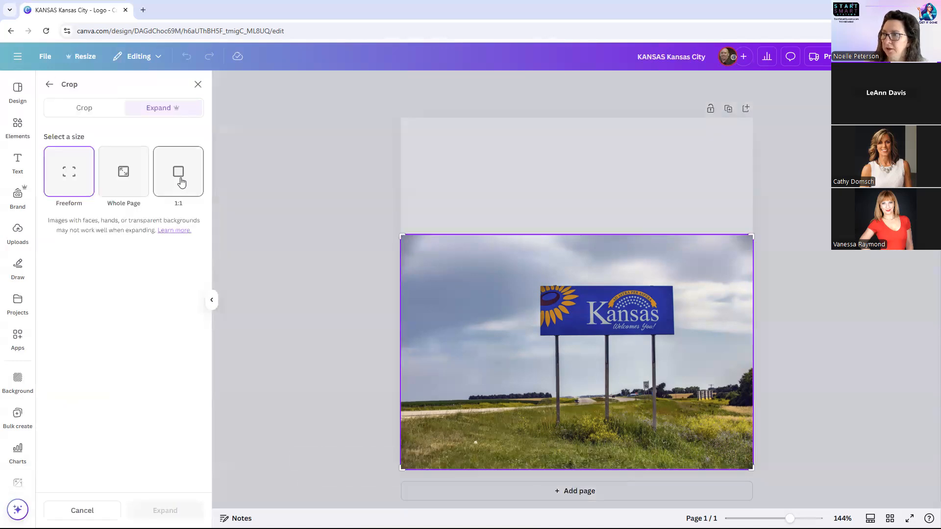
# Expand the sign photo to the Whole Page and apply the third generated version.
pyautogui.click(123, 186)
pyautogui.click(188, 510)
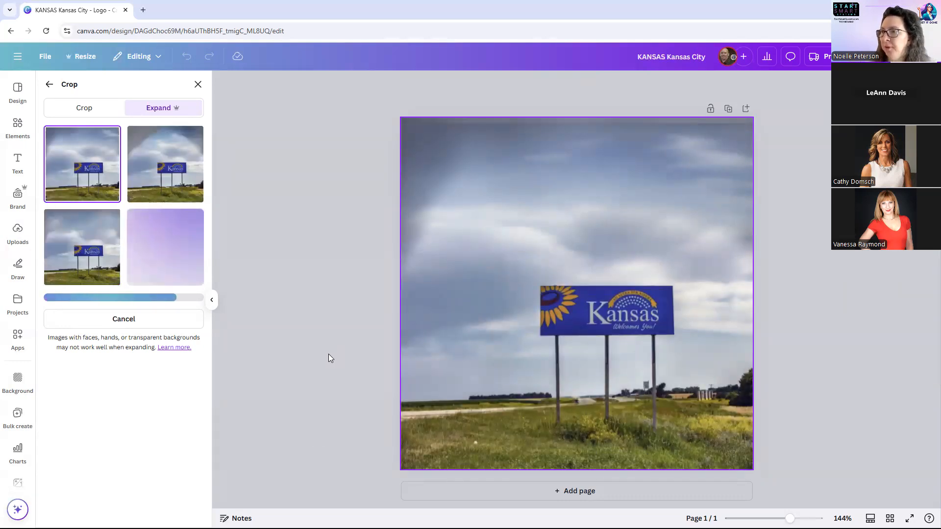
pyautogui.click(159, 139)
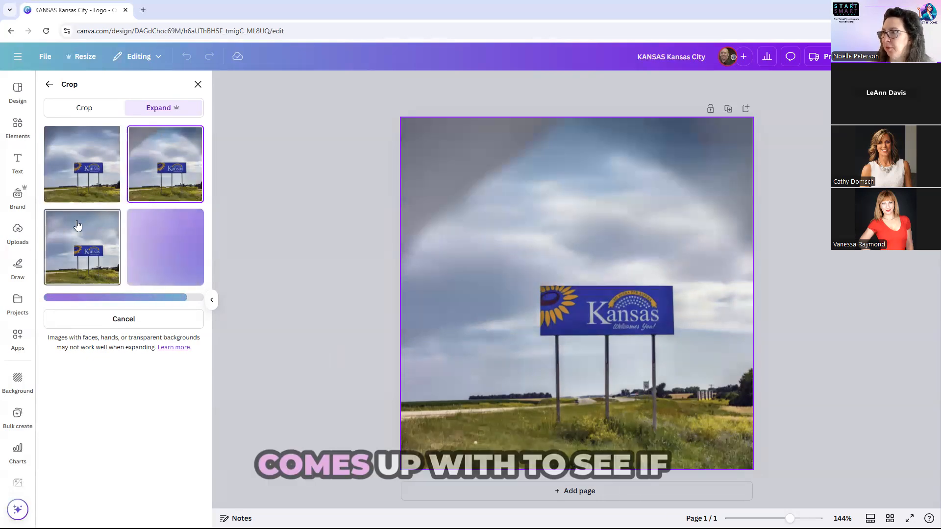
pyautogui.click(77, 226)
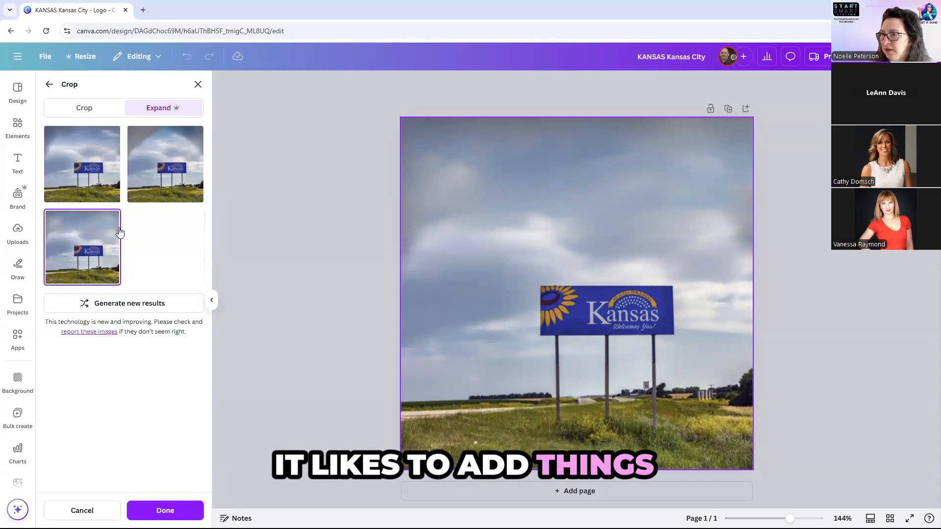
pyautogui.click(162, 510)
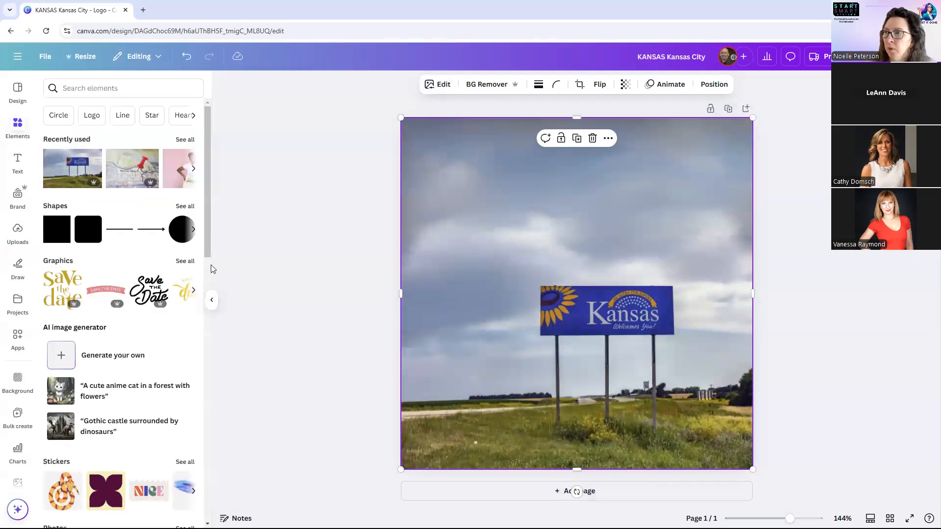
# Show rulers and guides, and place a vertical guide at 120.
pyautogui.click(43, 58)
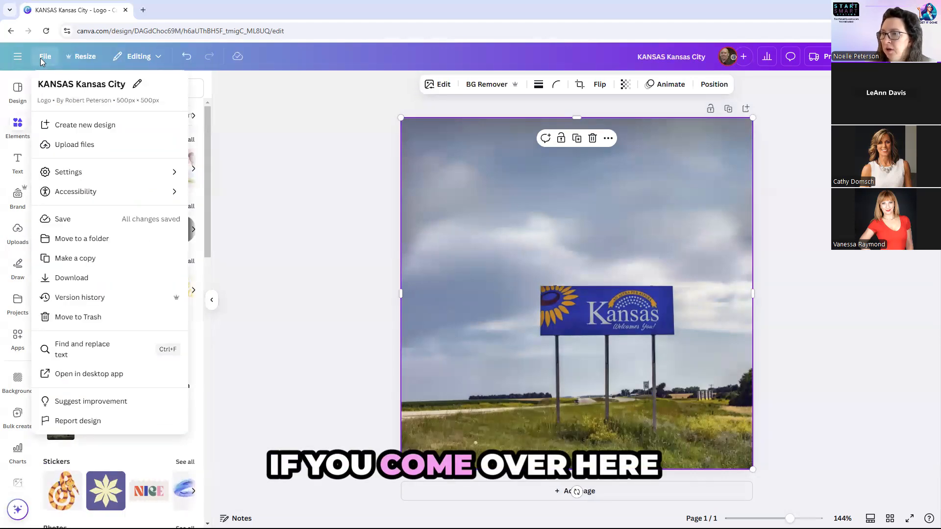
pyautogui.moveTo(86, 172)
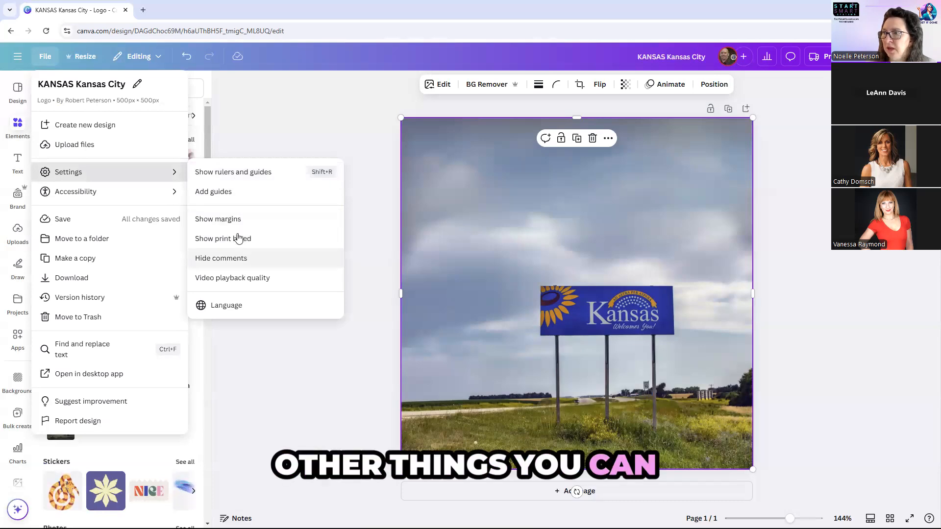
pyautogui.click(235, 172)
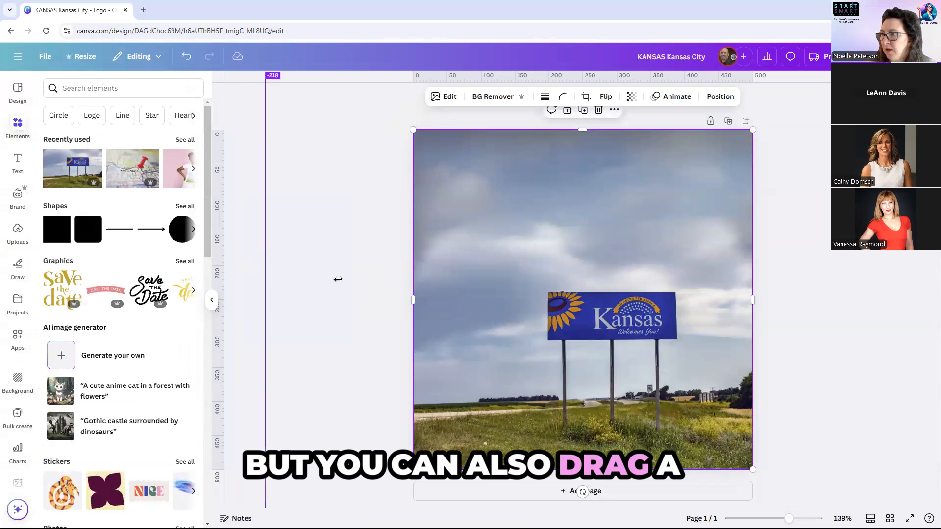
pyautogui.moveTo(338, 279); pyautogui.dragTo(494, 288)
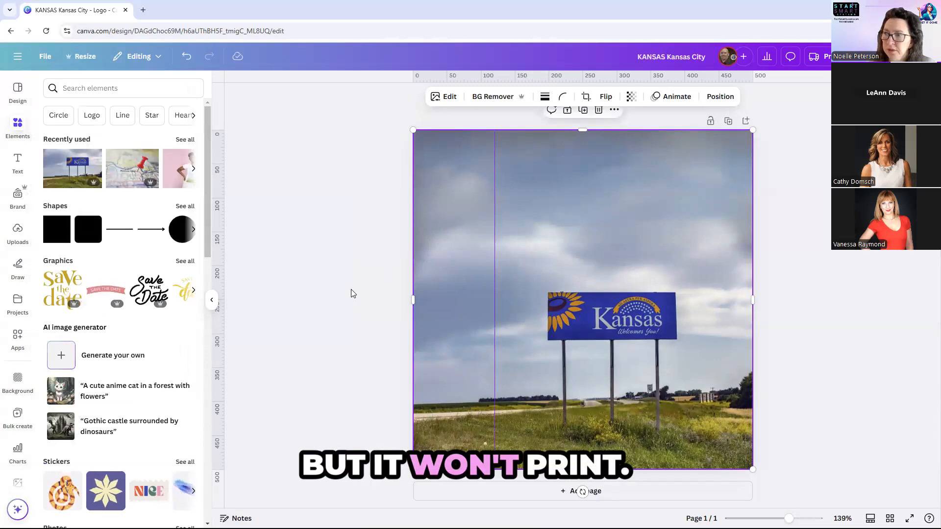
# Build a tall purple column from squares aligned to the vertical guide.
pyautogui.click(61, 238)
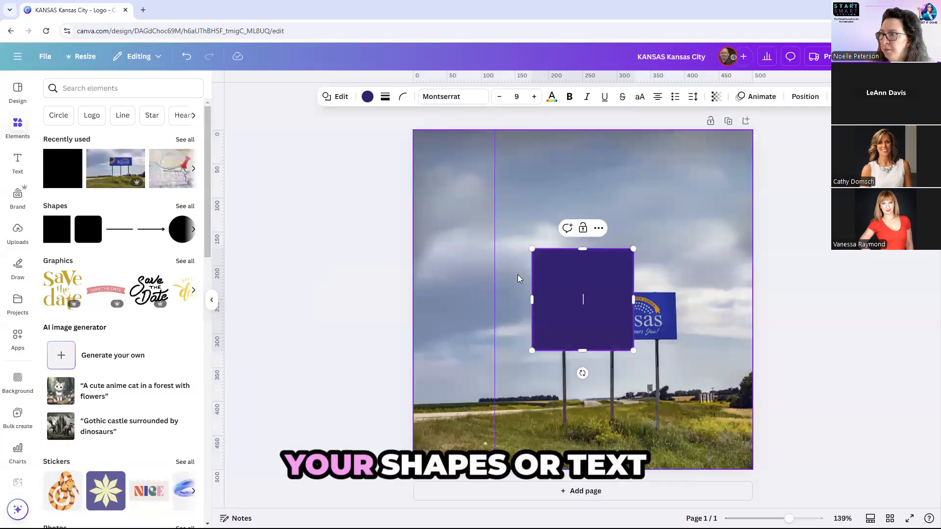
pyautogui.moveTo(551, 280); pyautogui.dragTo(515, 210)
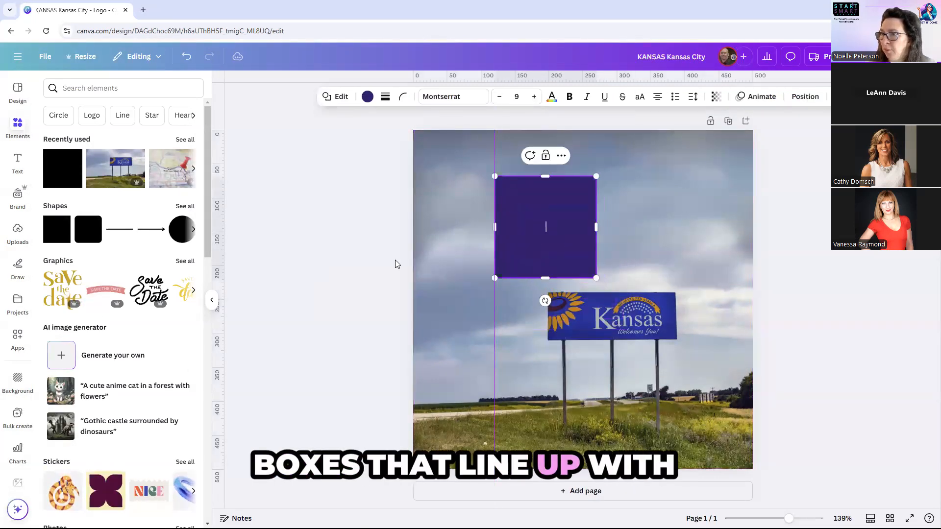
pyautogui.click(58, 232)
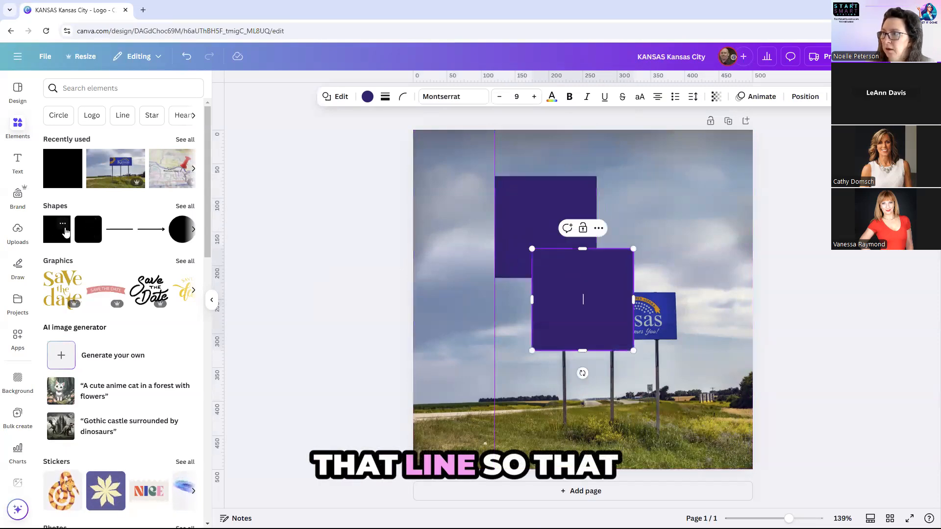
pyautogui.moveTo(574, 312); pyautogui.dragTo(538, 375)
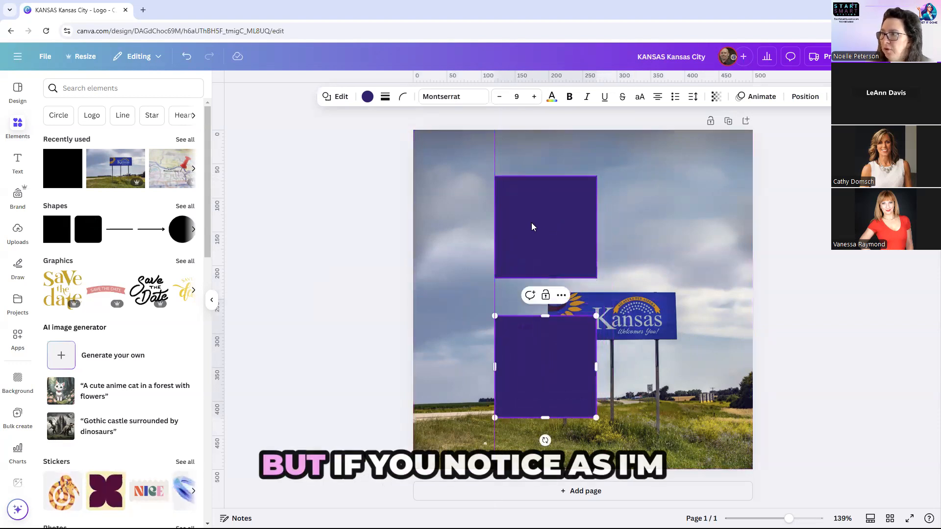
pyautogui.moveTo(90, 235); pyautogui.dragTo(521, 279)
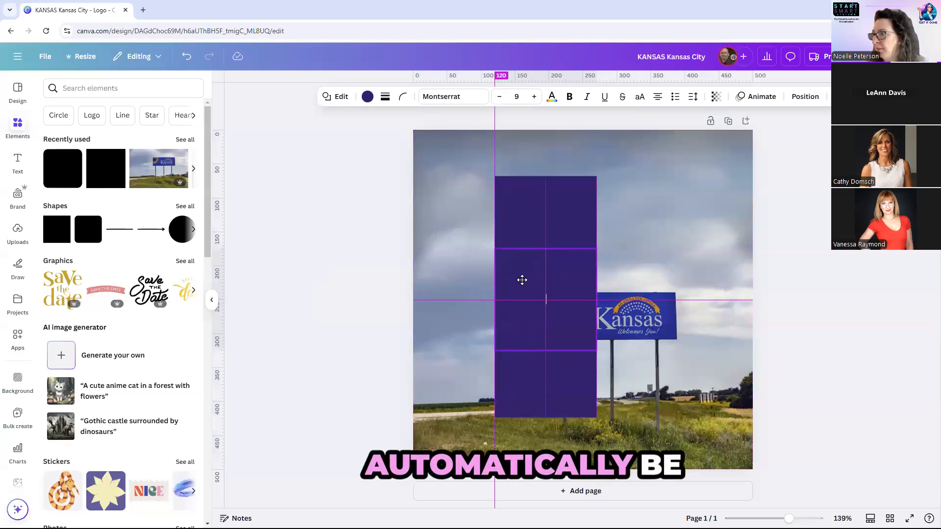
# Add a horizontal guide at the column top and place a purple circle at the top right.
pyautogui.moveTo(528, 77); pyautogui.dragTo(528, 172)
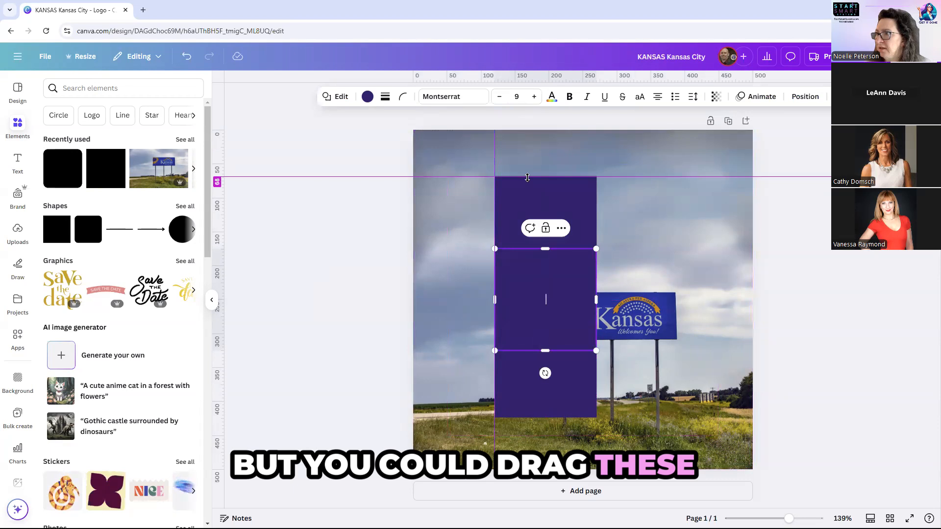
pyautogui.moveTo(181, 230); pyautogui.dragTo(675, 204)
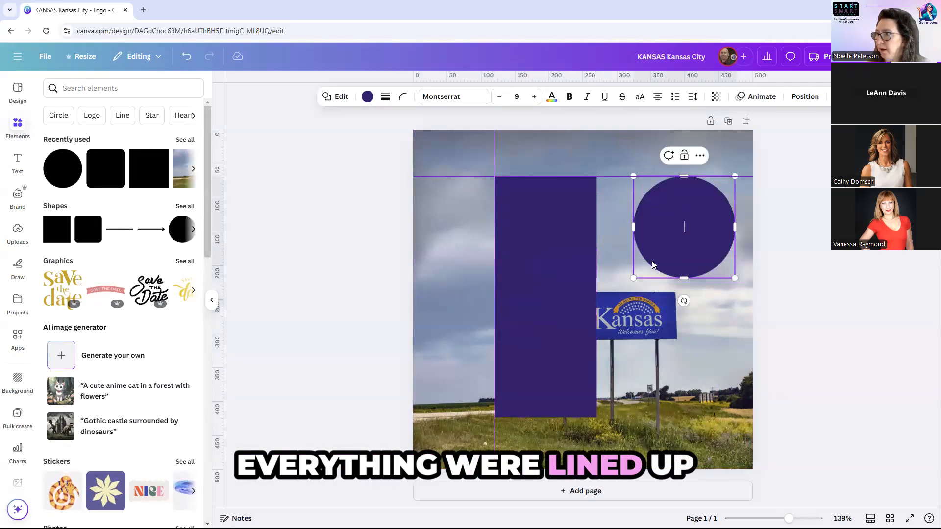
pyautogui.doubleClick(653, 265)
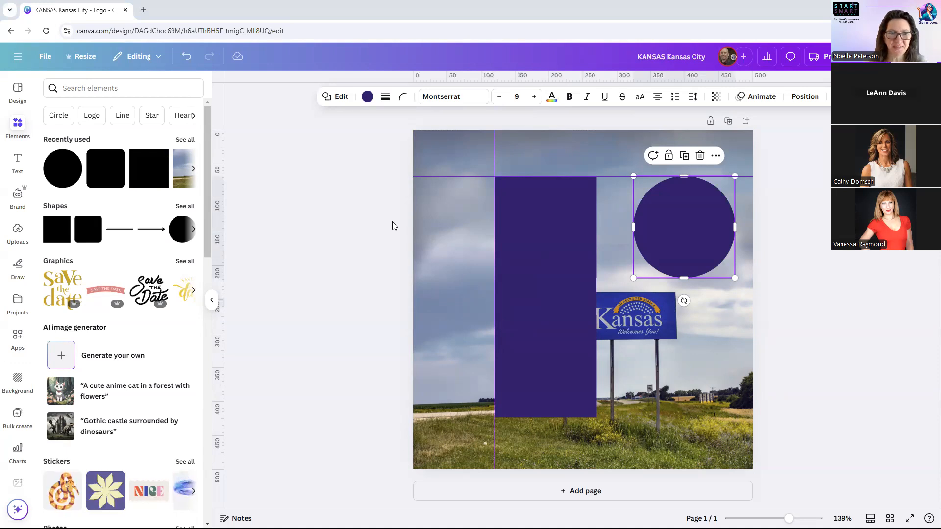
# Delete the purple column and circle, leaving only the photo and its guides.
pyautogui.moveTo(400, 208); pyautogui.dragTo(769, 395)
pyautogui.press('Delete')
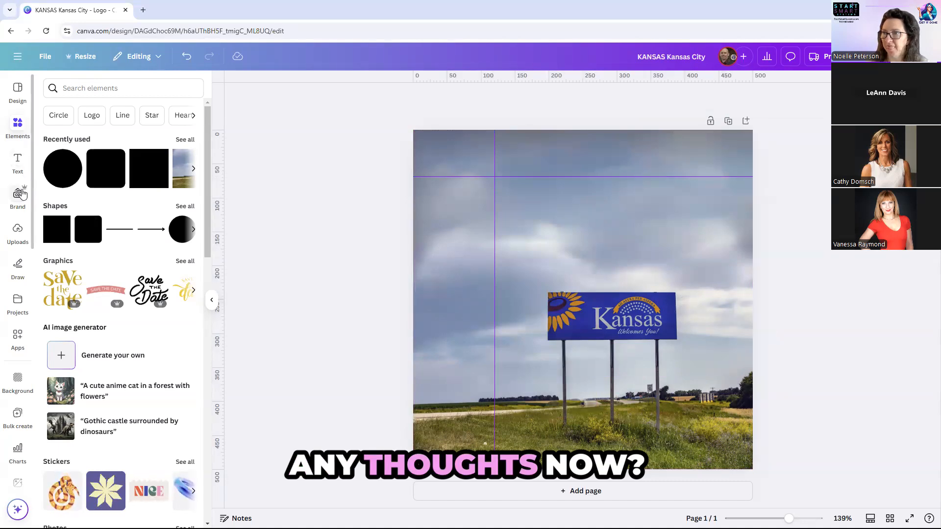
pyautogui.click(16, 165)
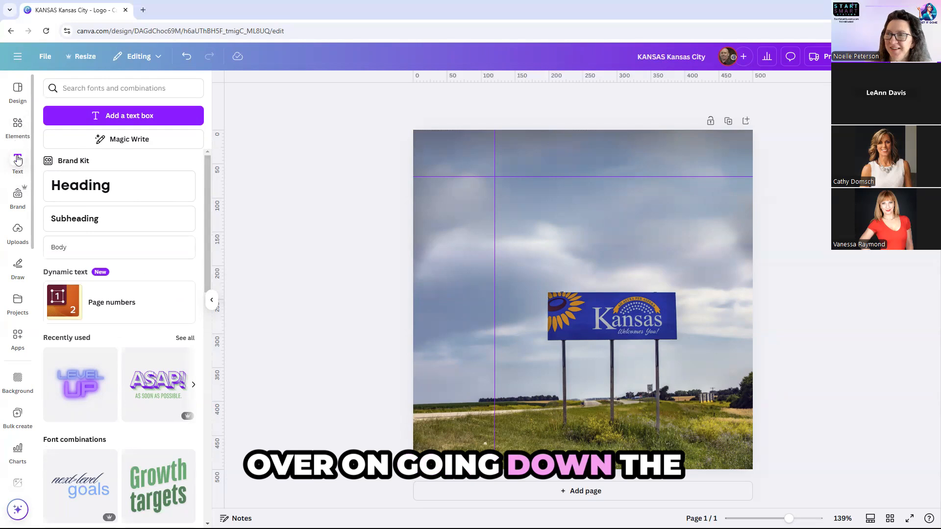
# Discard a stray text box and add the Seasonal Exclusives font combination over the sign photo.
pyautogui.click(116, 123)
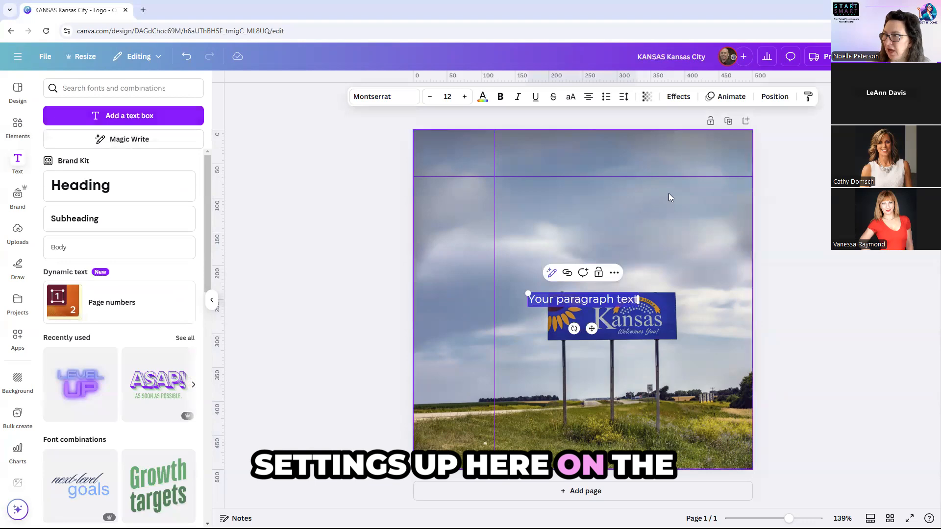
pyautogui.click(440, 285)
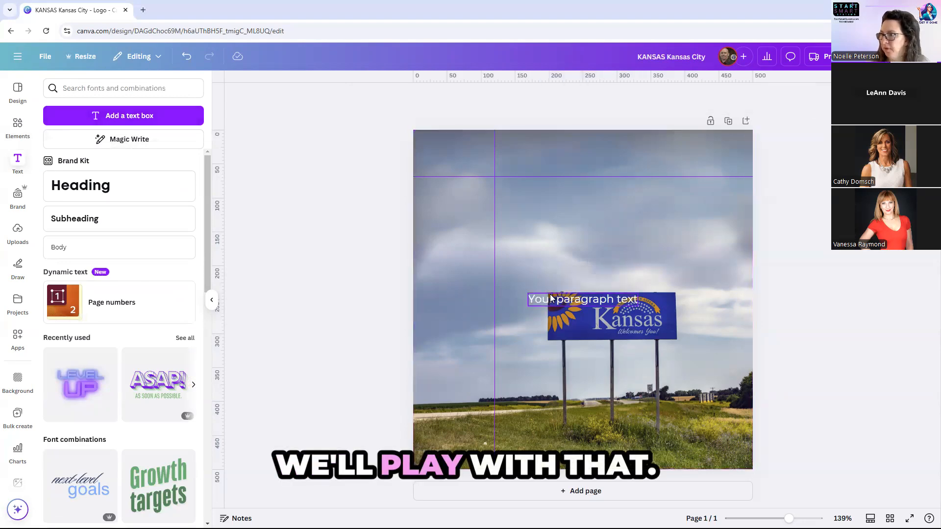
pyautogui.click(552, 301)
pyautogui.press('Delete')
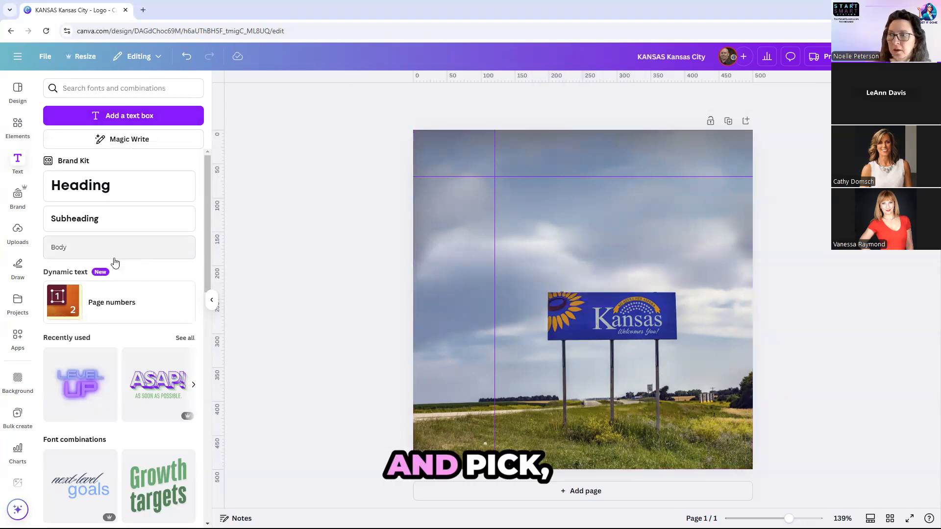
pyautogui.scroll(-4, 113, 265)
pyautogui.scroll(-5, 110, 273)
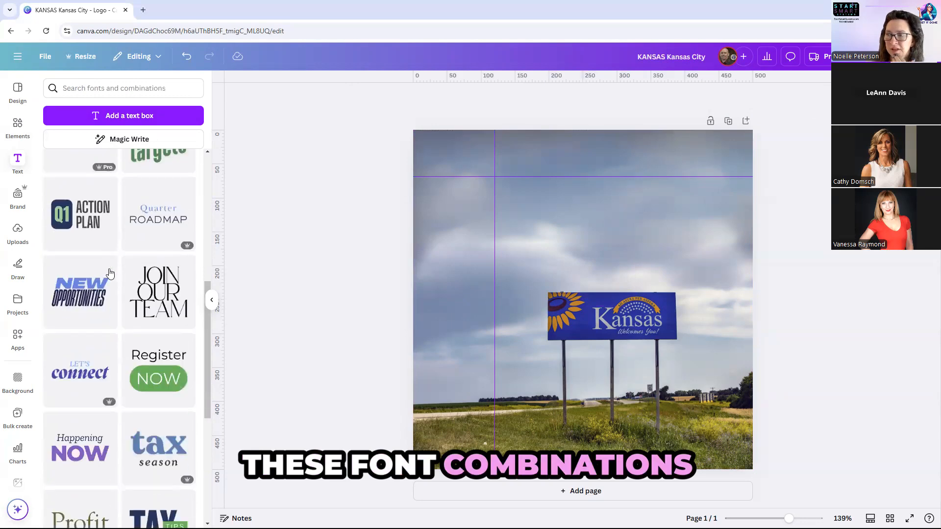
pyautogui.scroll(-2, 110, 273)
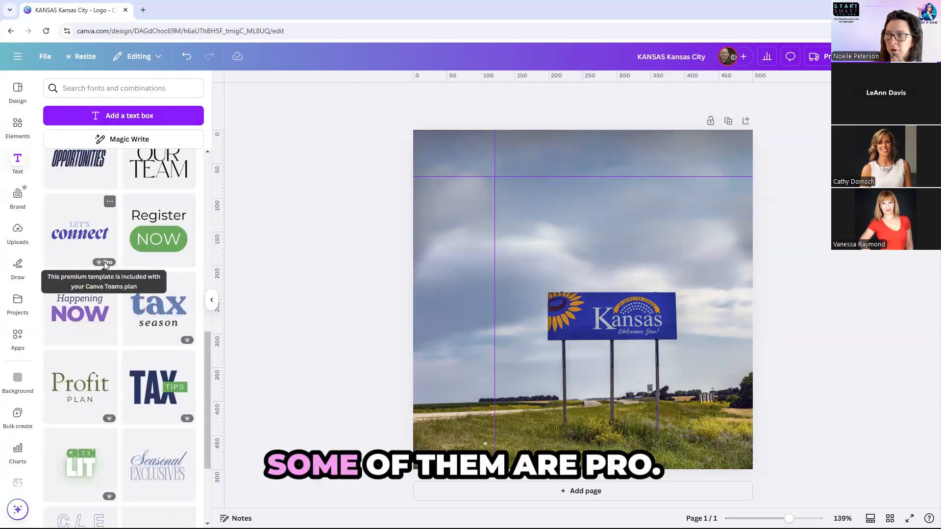
pyautogui.scroll(-4, 155, 268)
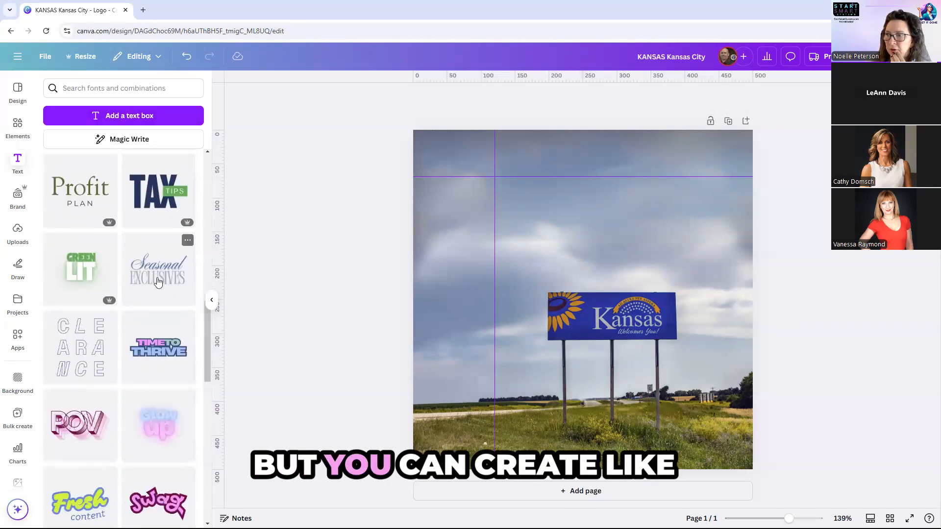
pyautogui.click(158, 269)
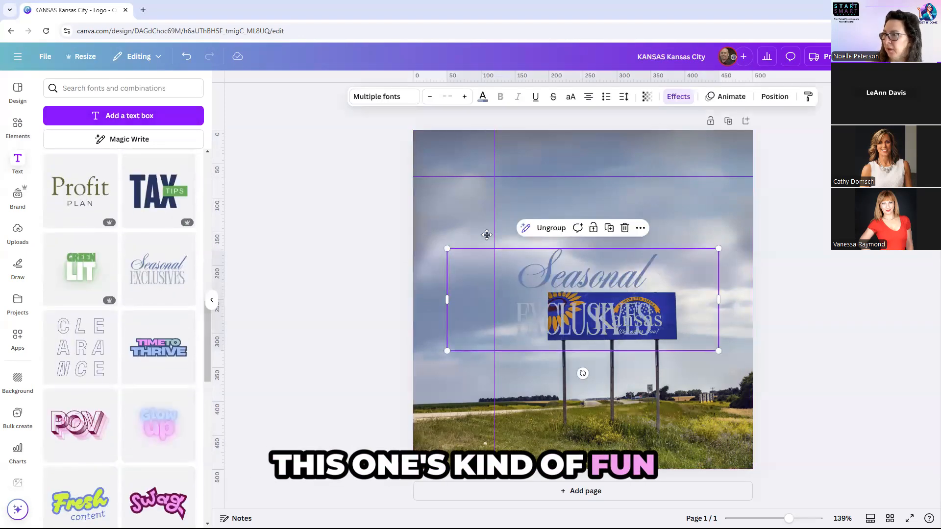
# Move the text group near the photo's top and replace 'Seasonal' with the first name.
pyautogui.moveTo(485, 271); pyautogui.dragTo(470, 177)
pyautogui.click(557, 185)
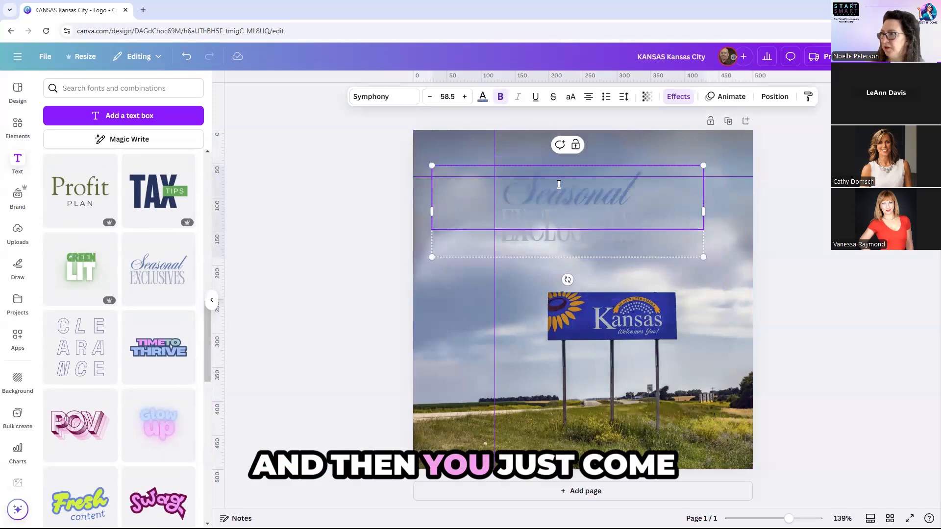
pyautogui.click(393, 172)
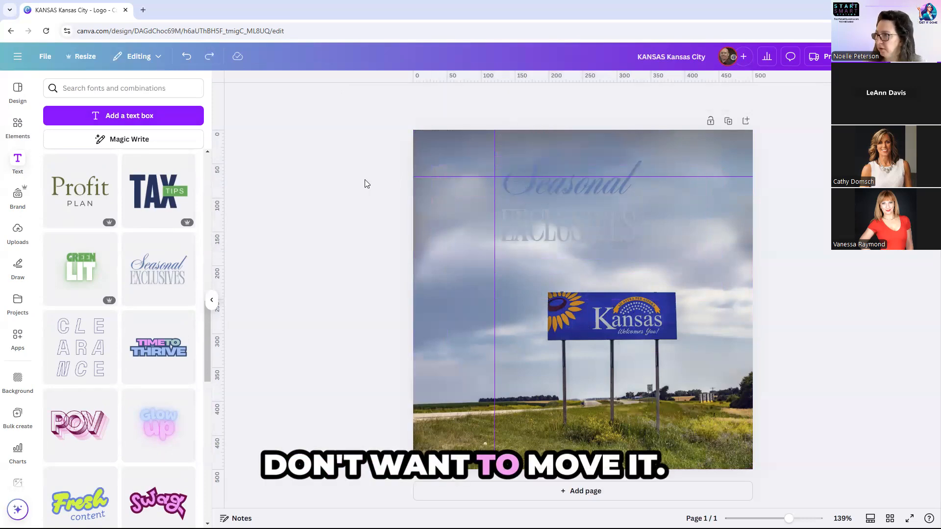
pyautogui.doubleClick(567, 189)
pyautogui.doubleClick(567, 191)
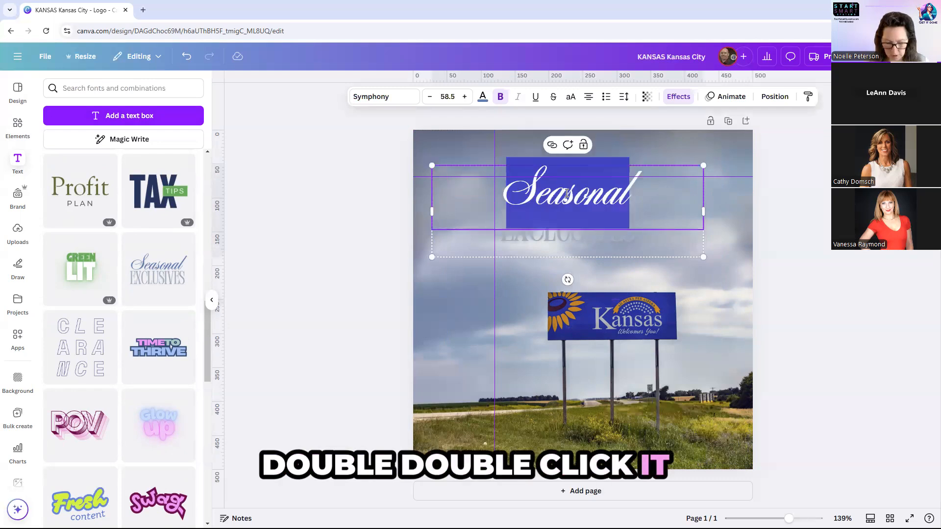
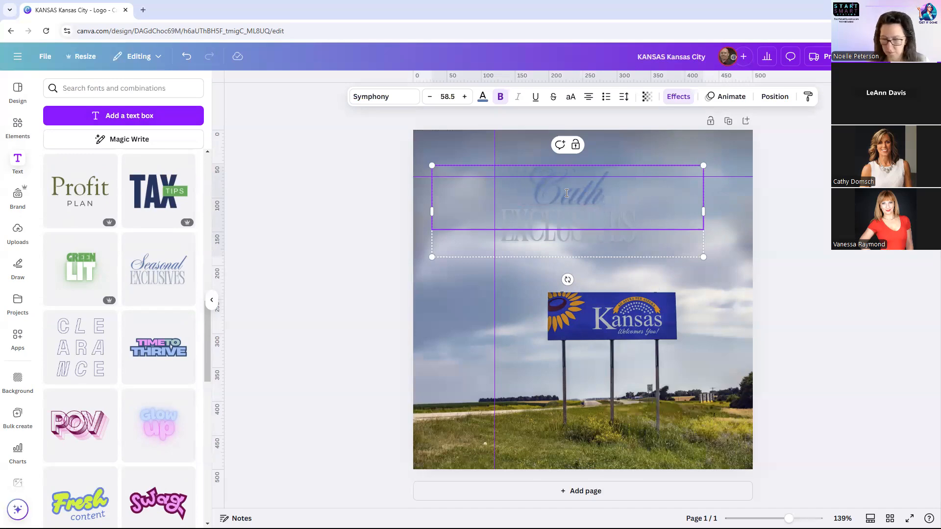
# Replace 'EXCLUSIVES' with the surname and highlight it for recolouring.
pyautogui.click(497, 272)
pyautogui.doubleClick(535, 232)
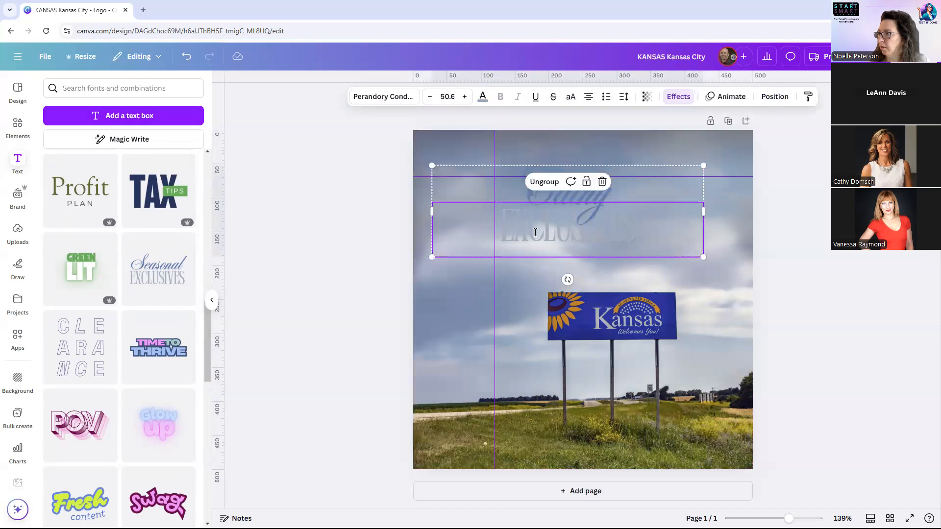
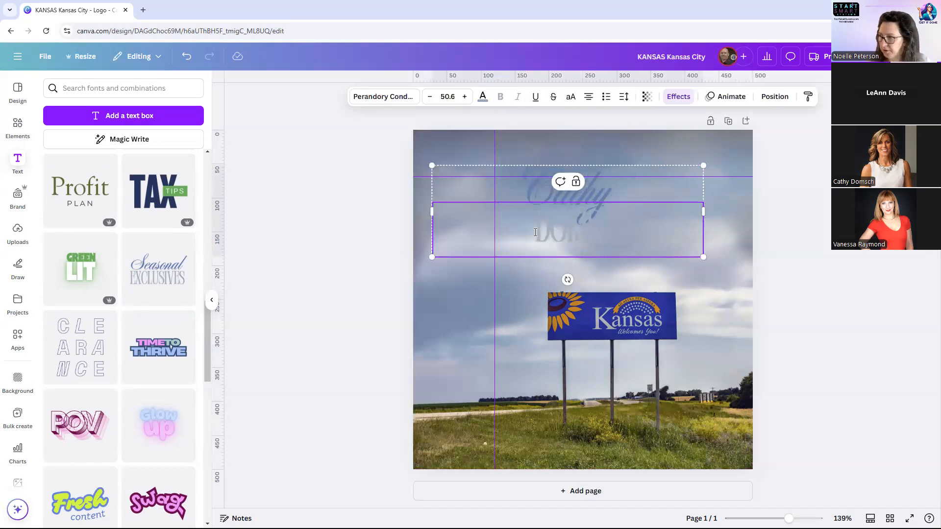
pyautogui.click(400, 257)
pyautogui.click(543, 233)
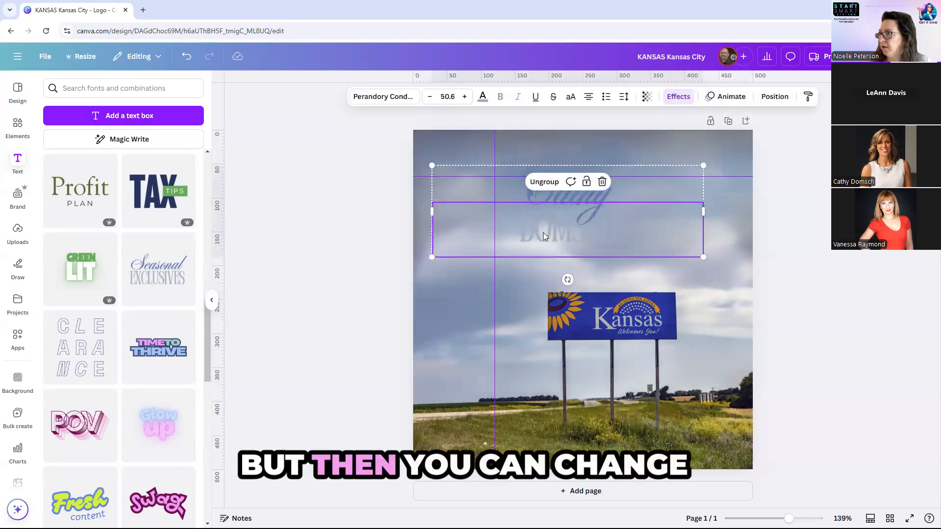
pyautogui.doubleClick(543, 232)
# Recolour the surname line to #272A8D, sampled from the Kansas sign's blue.
pyautogui.click(482, 97)
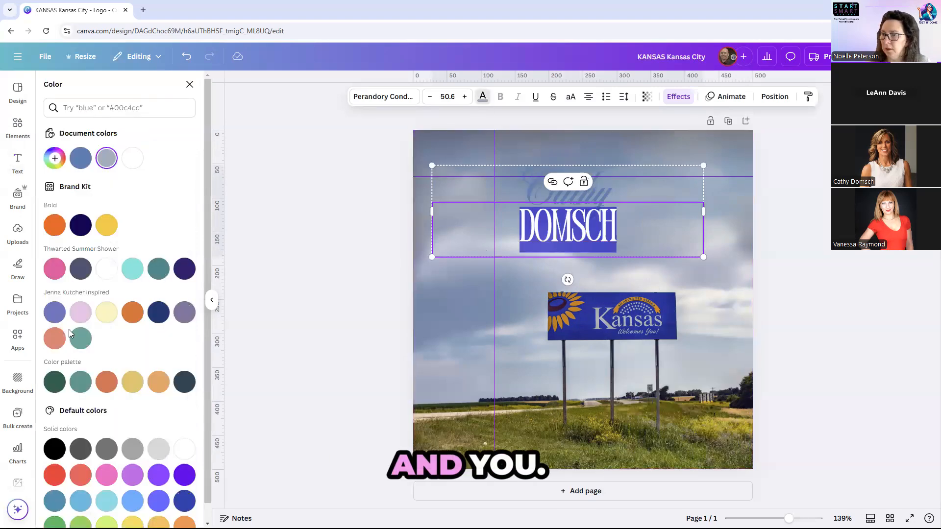
pyautogui.scroll(-1, 135, 288)
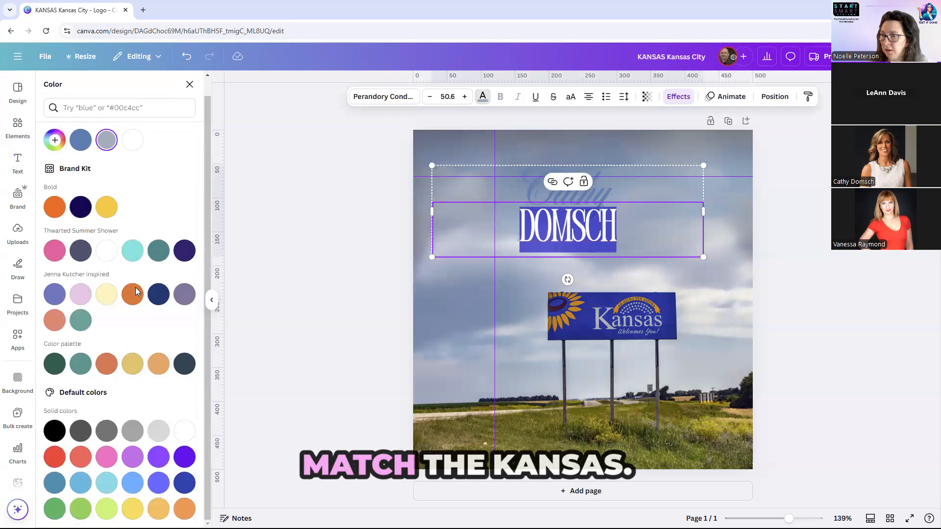
pyautogui.scroll(1, 137, 353)
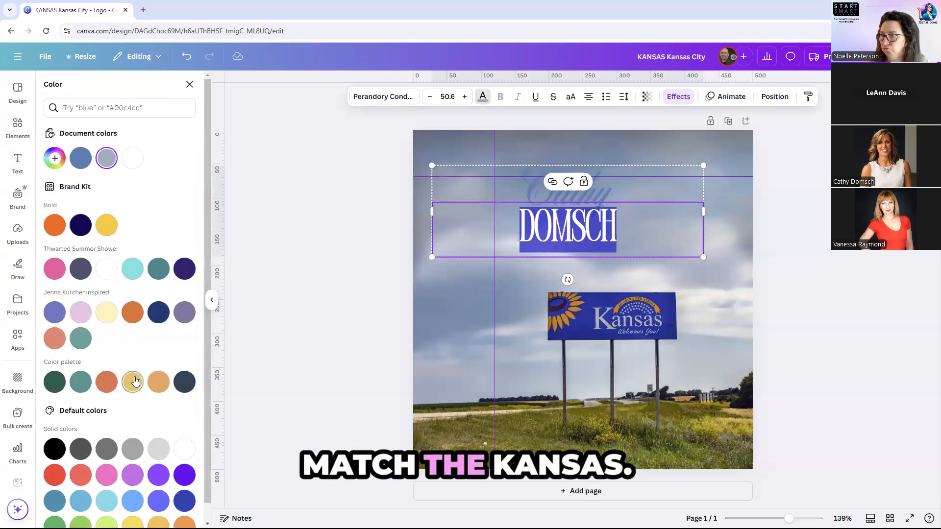
pyautogui.click(55, 158)
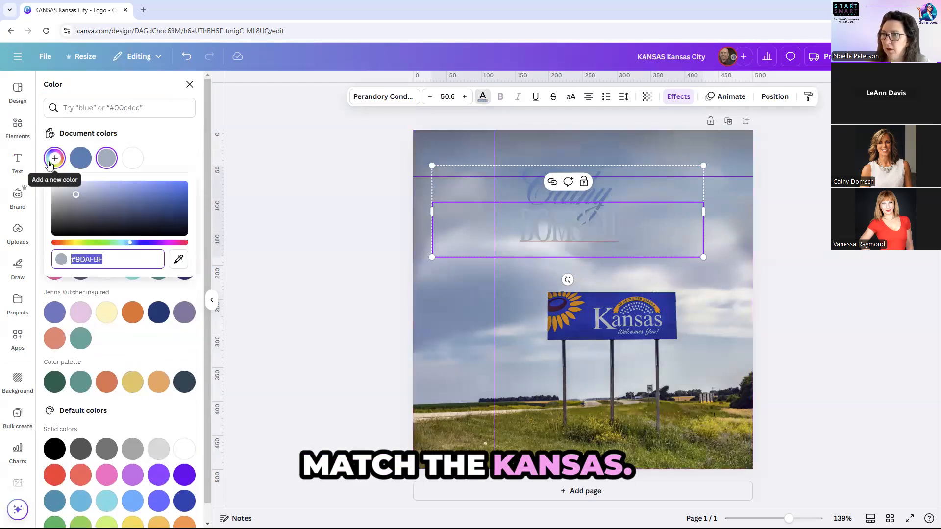
pyautogui.click(178, 263)
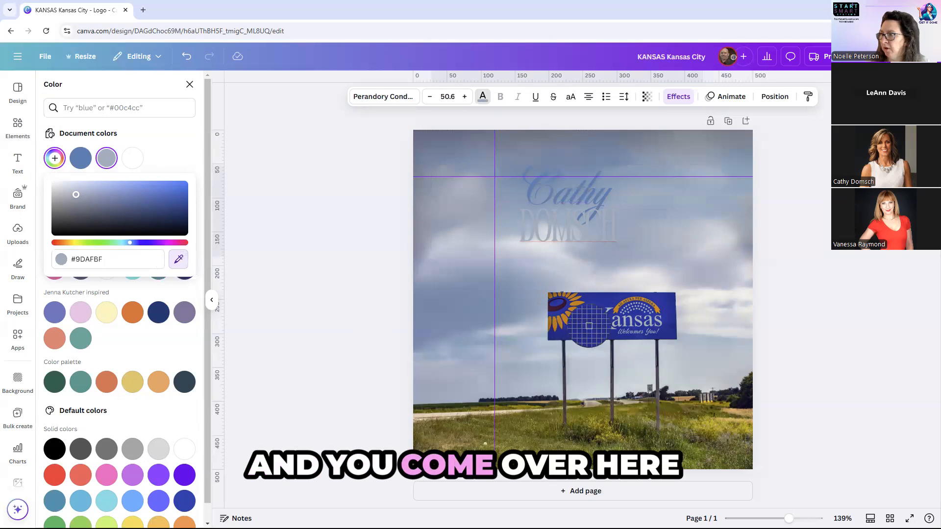
pyautogui.click(590, 329)
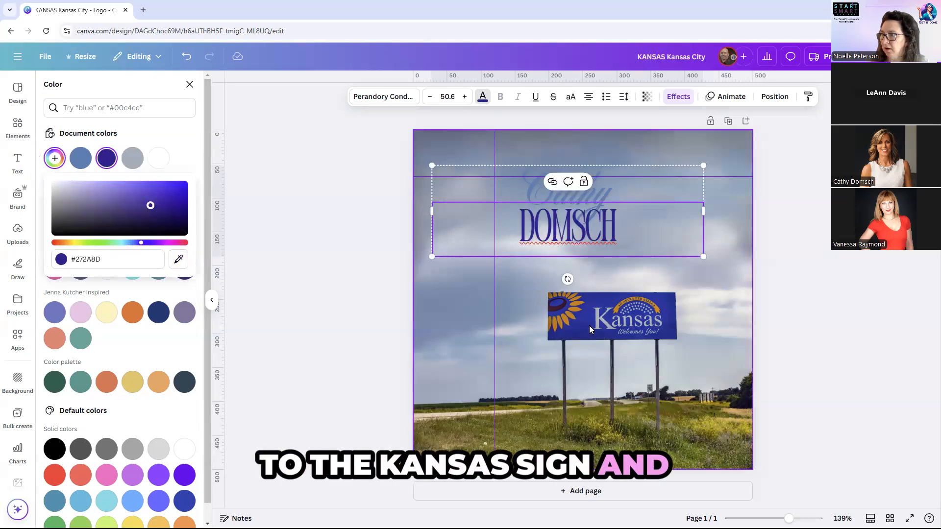
pyautogui.click(330, 282)
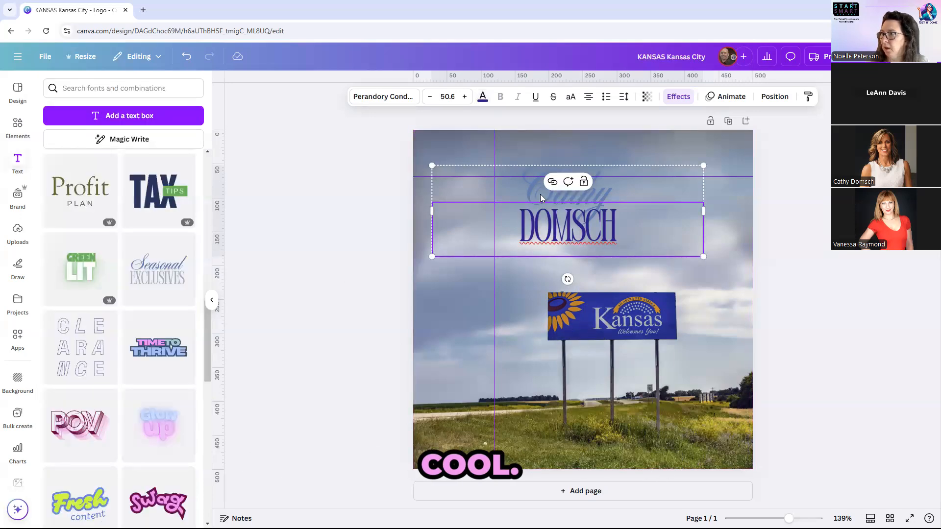
pyautogui.doubleClick(542, 194)
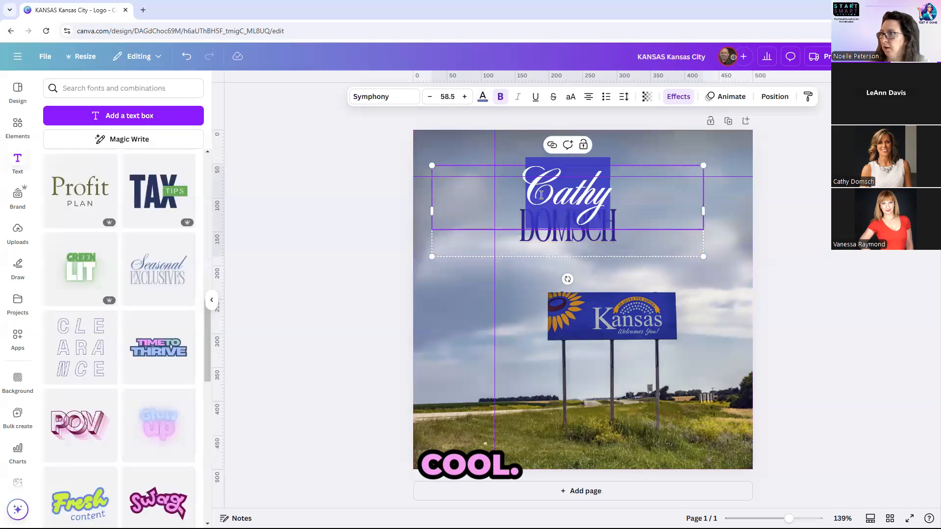
pyautogui.click(482, 96)
pyautogui.click(483, 97)
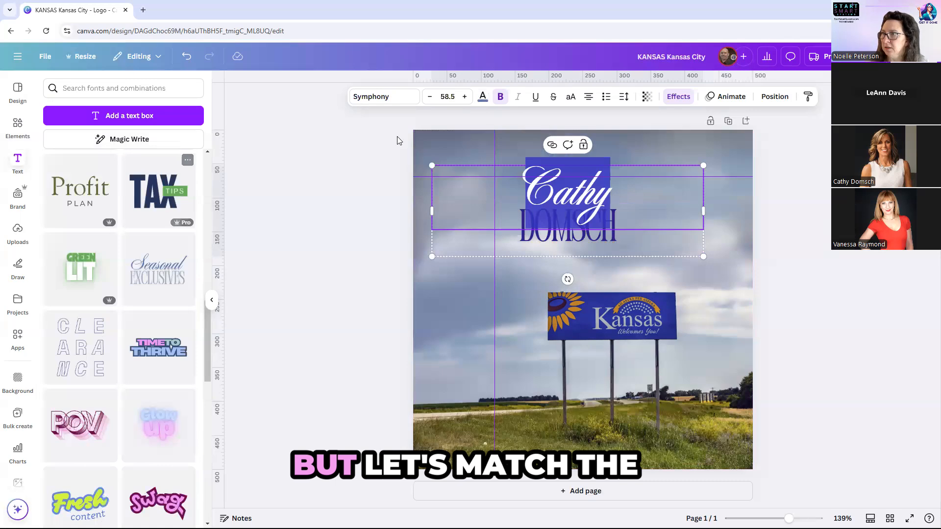
pyautogui.click(483, 98)
pyautogui.click(57, 159)
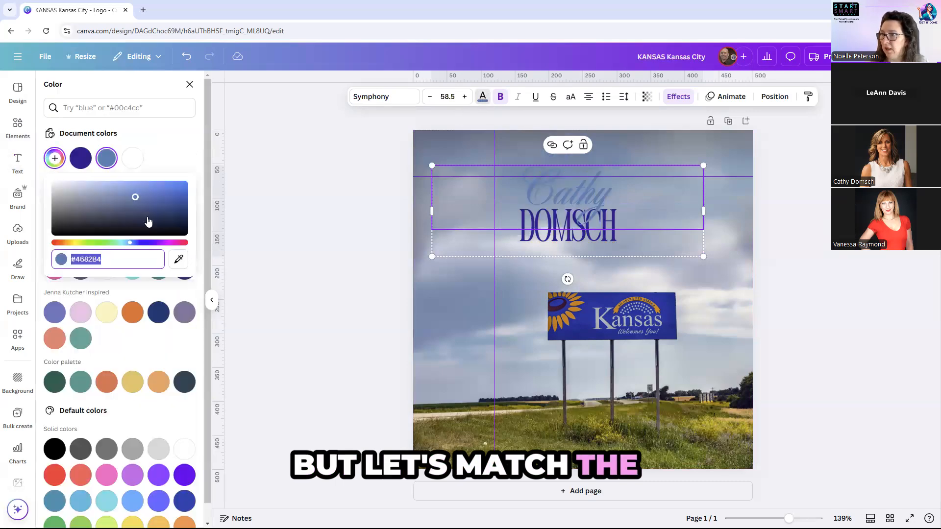
pyautogui.click(178, 259)
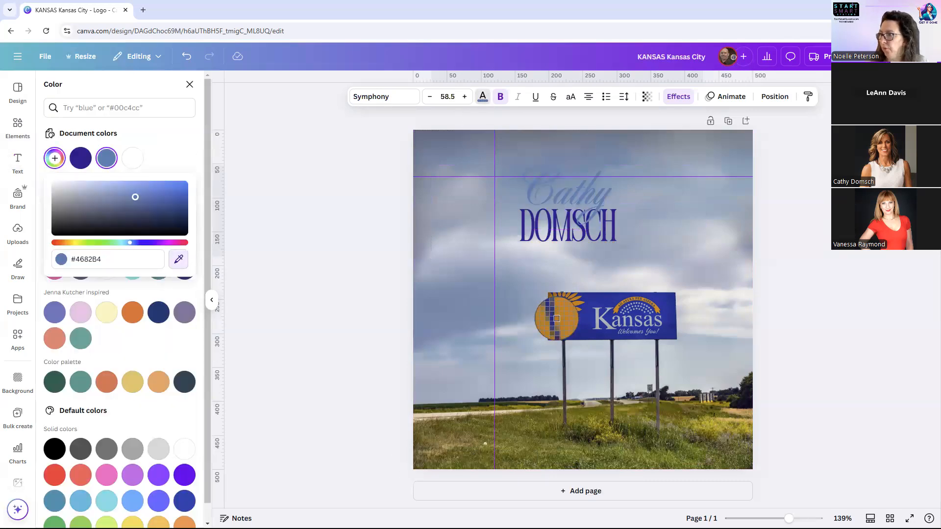
pyautogui.click(557, 318)
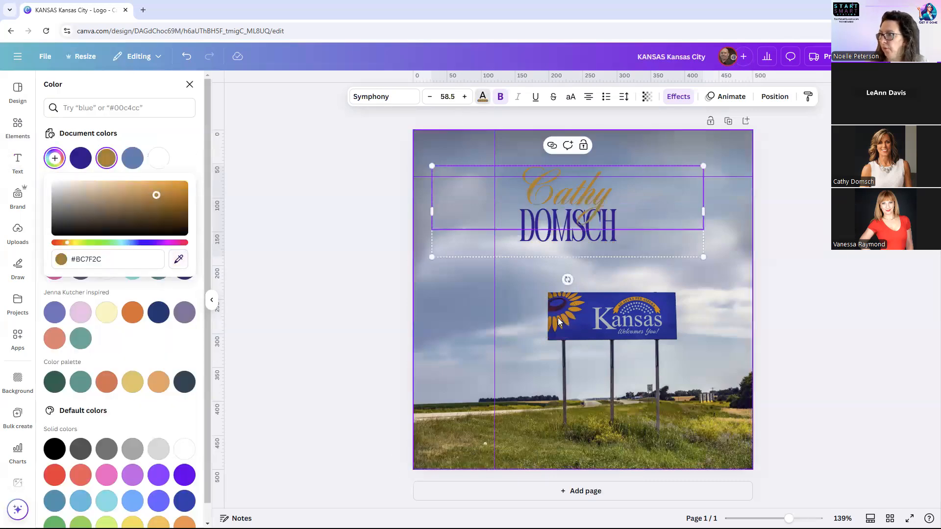
pyautogui.click(333, 250)
pyautogui.click(552, 208)
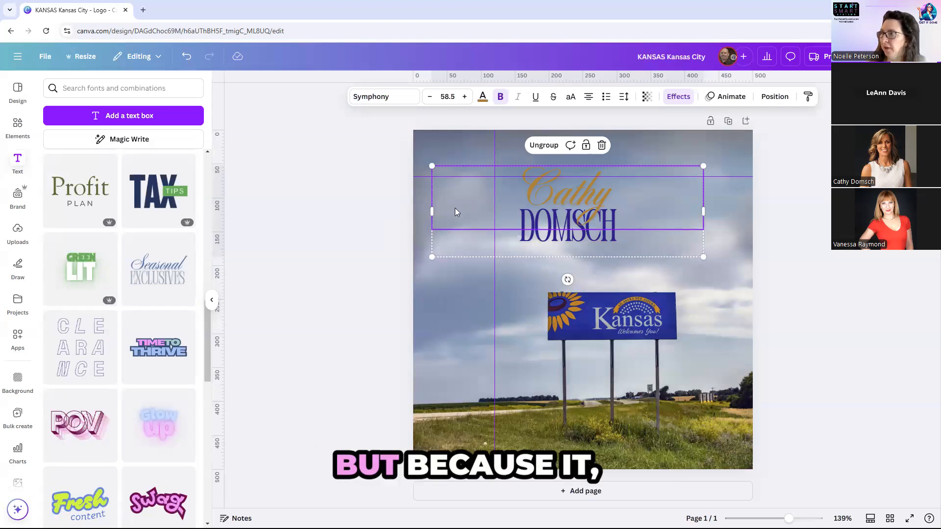
pyautogui.click(316, 211)
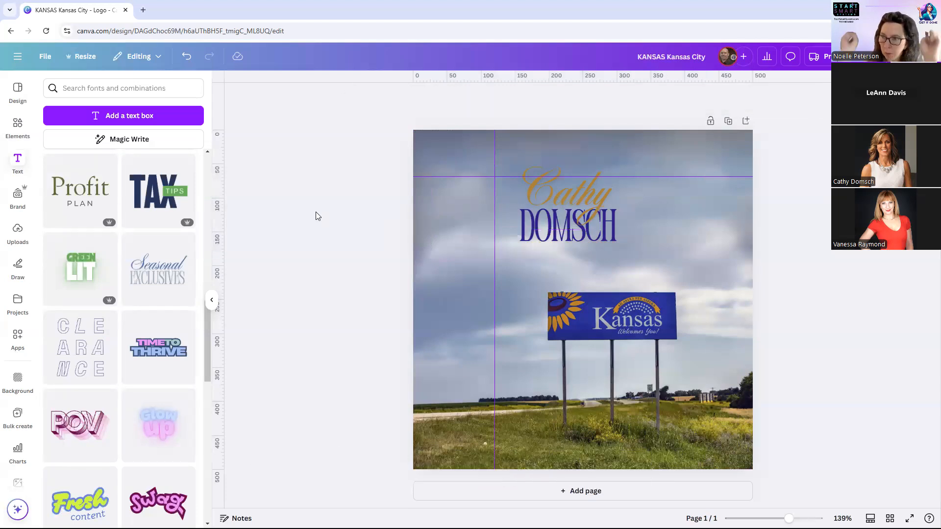